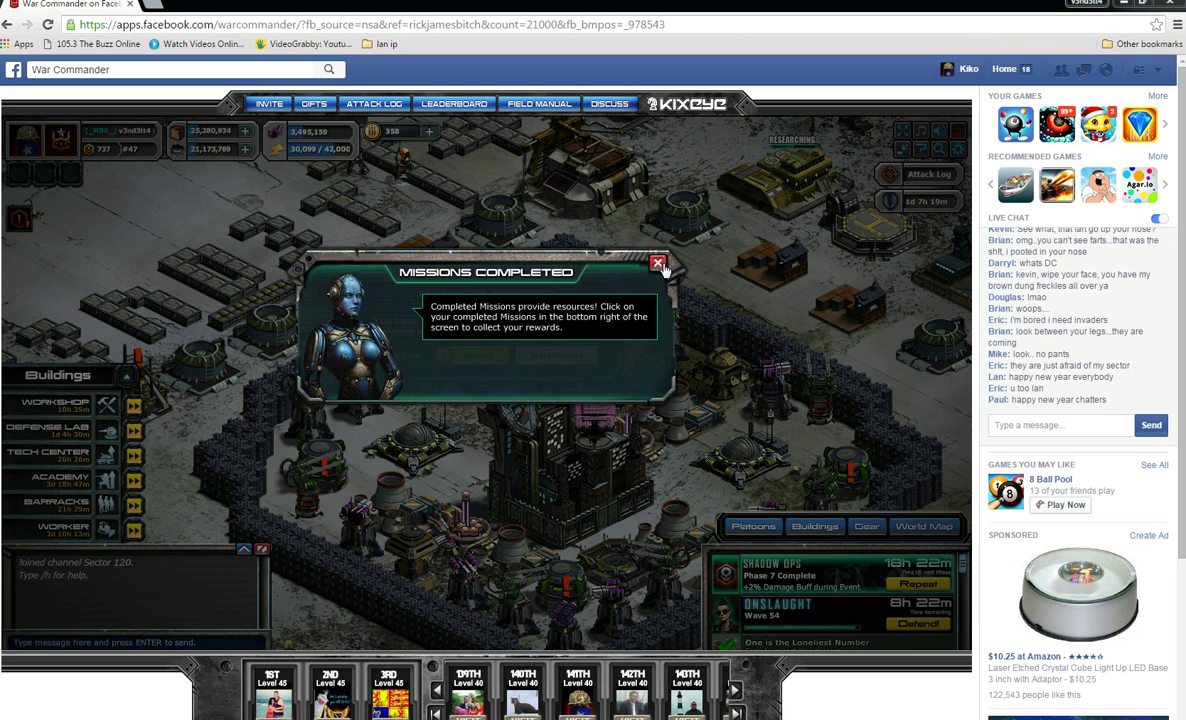
Close the Missions Completed notice and start repairs from the Damage Report.
{"action": "left_click", "coordinate": [658, 264]}
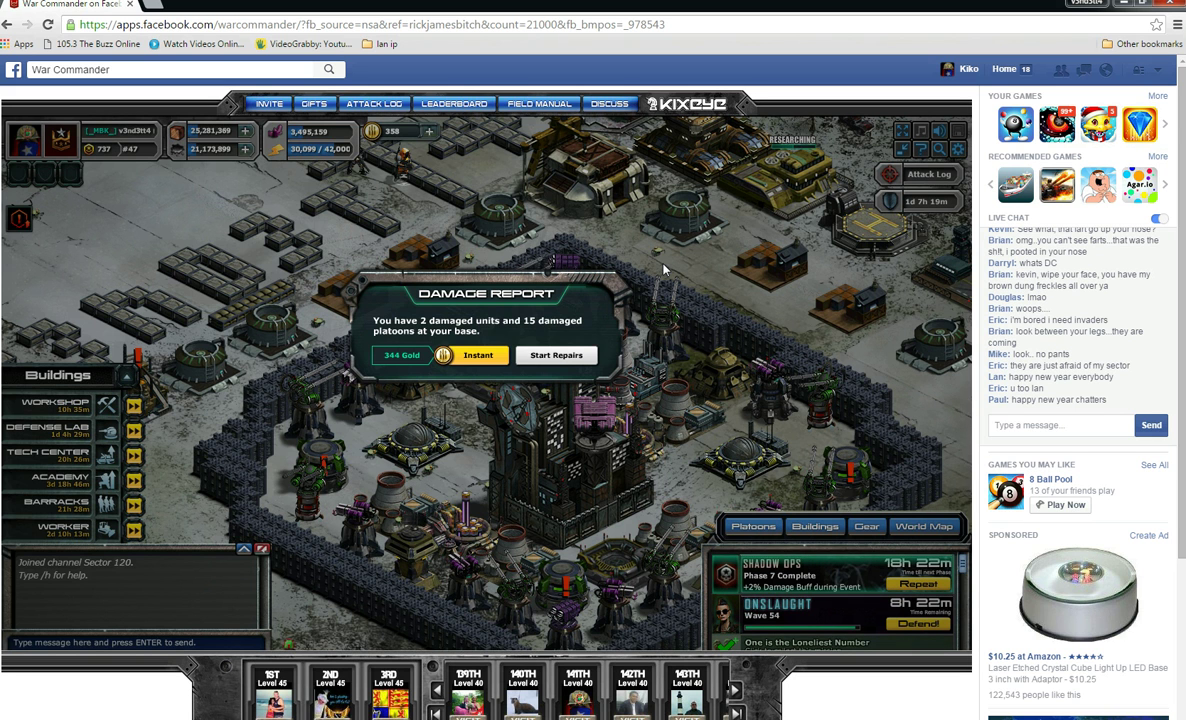
{"action": "left_click", "coordinate": [558, 358]}
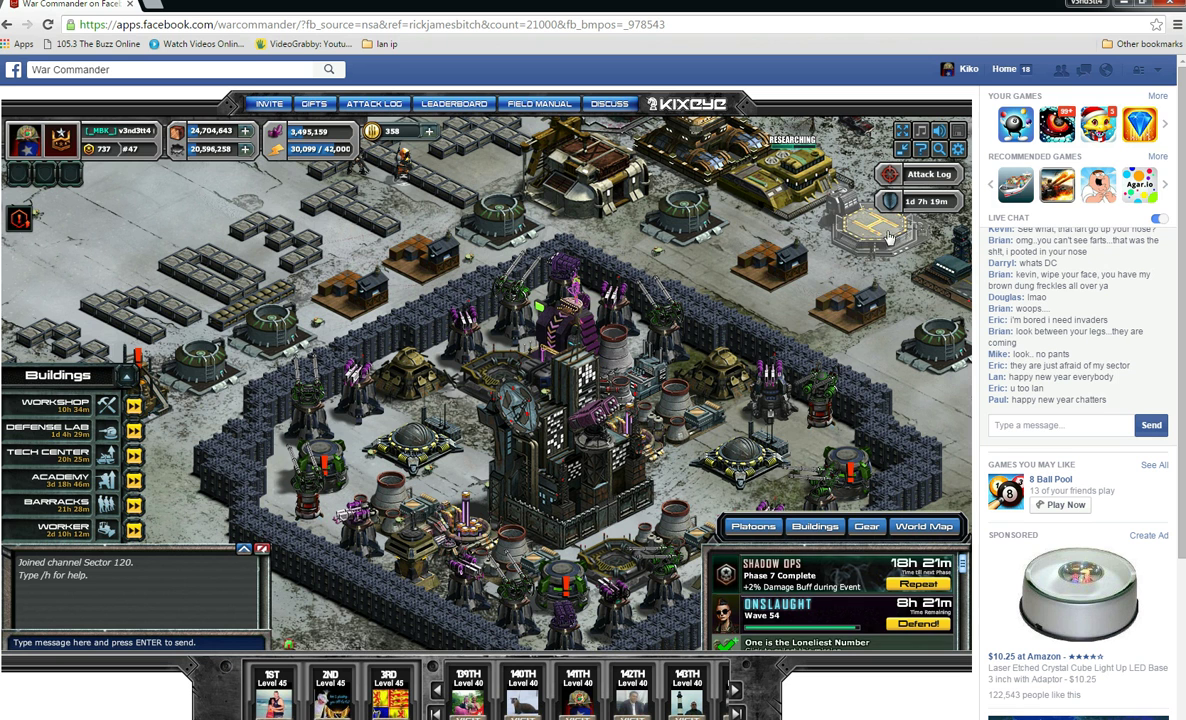
Inspect the Facebook sidebar and browse up the Elements tree to contentCol and rightCol.
{"action": "right_click", "coordinate": [1058, 99]}
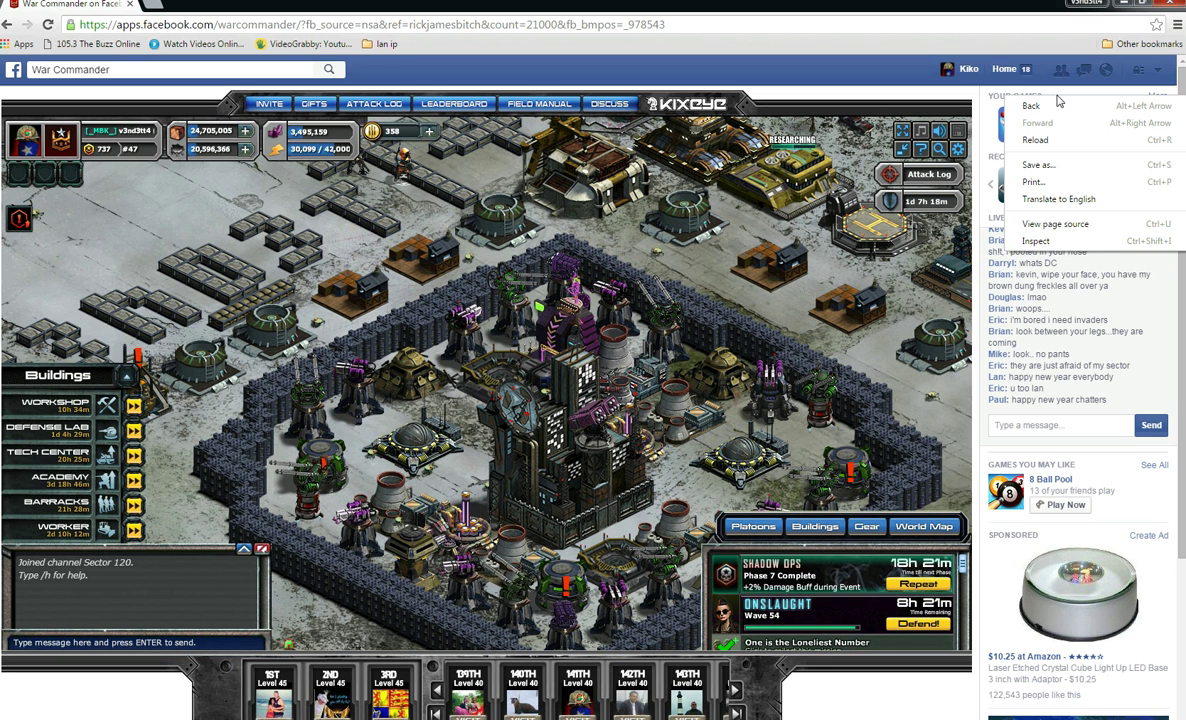
{"action": "left_click", "coordinate": [1065, 240]}
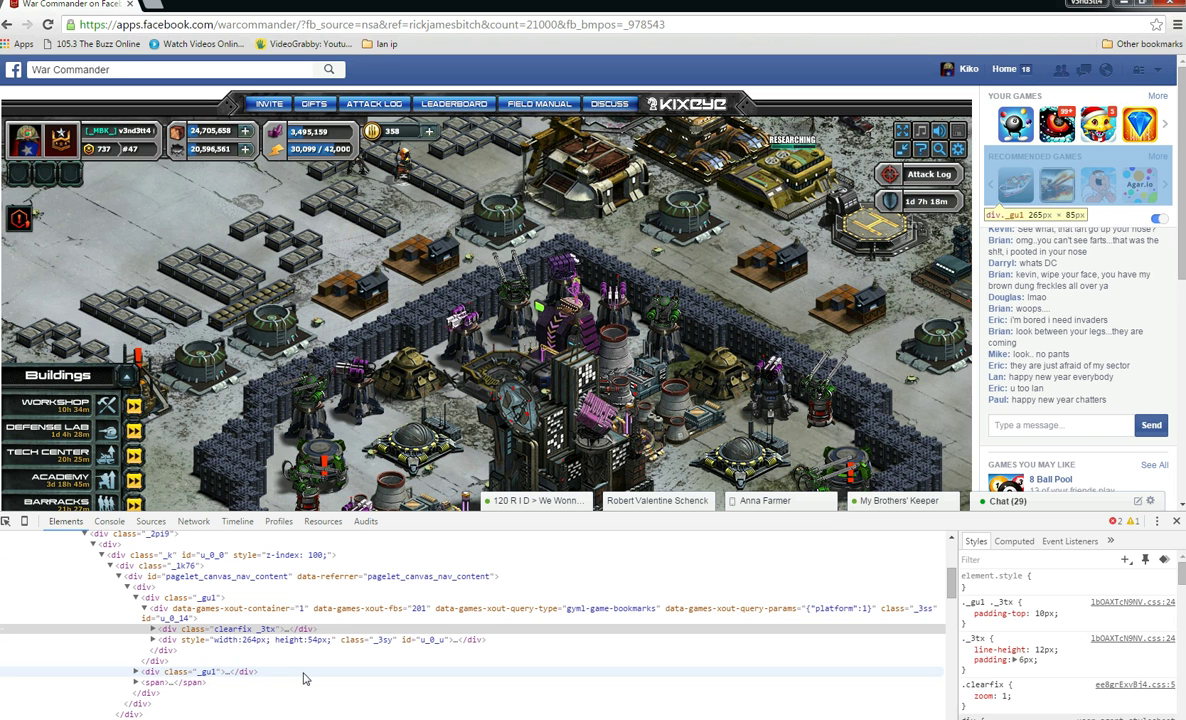
{"action": "scroll", "coordinate": [311, 680], "scroll_direction": "up", "scroll_amount": 2}
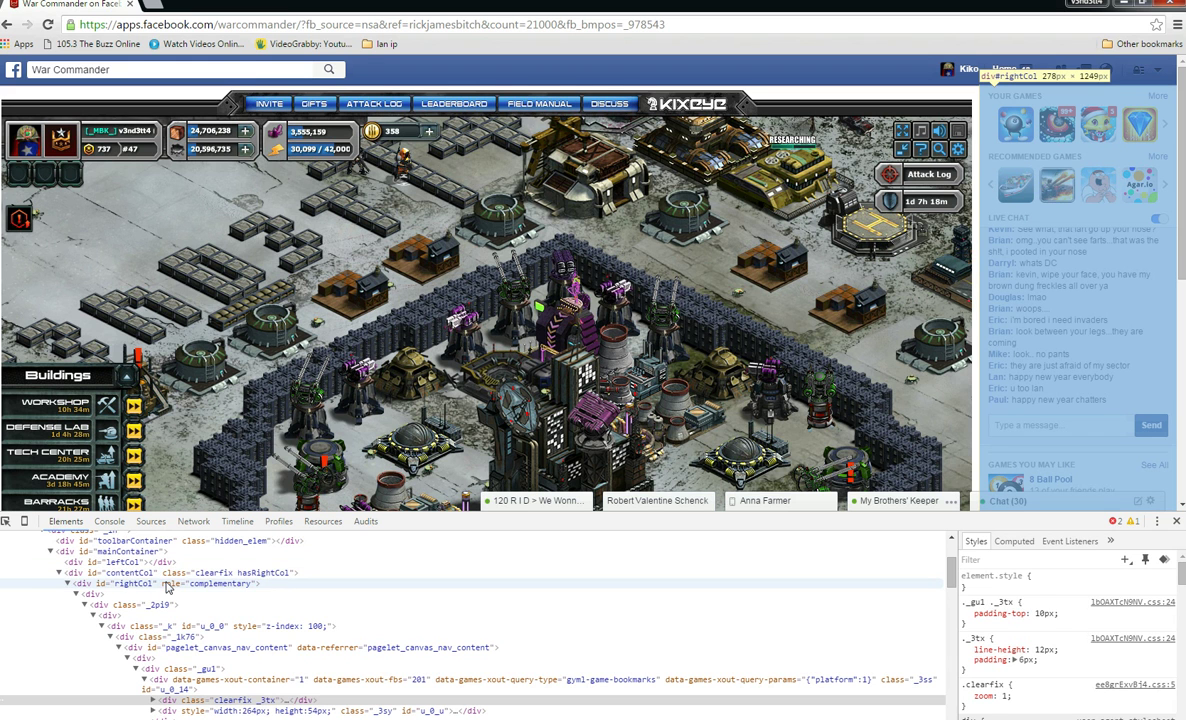
Give div#rightCol an inline display: none so the game spans the full width.
{"action": "left_click", "coordinate": [165, 585]}
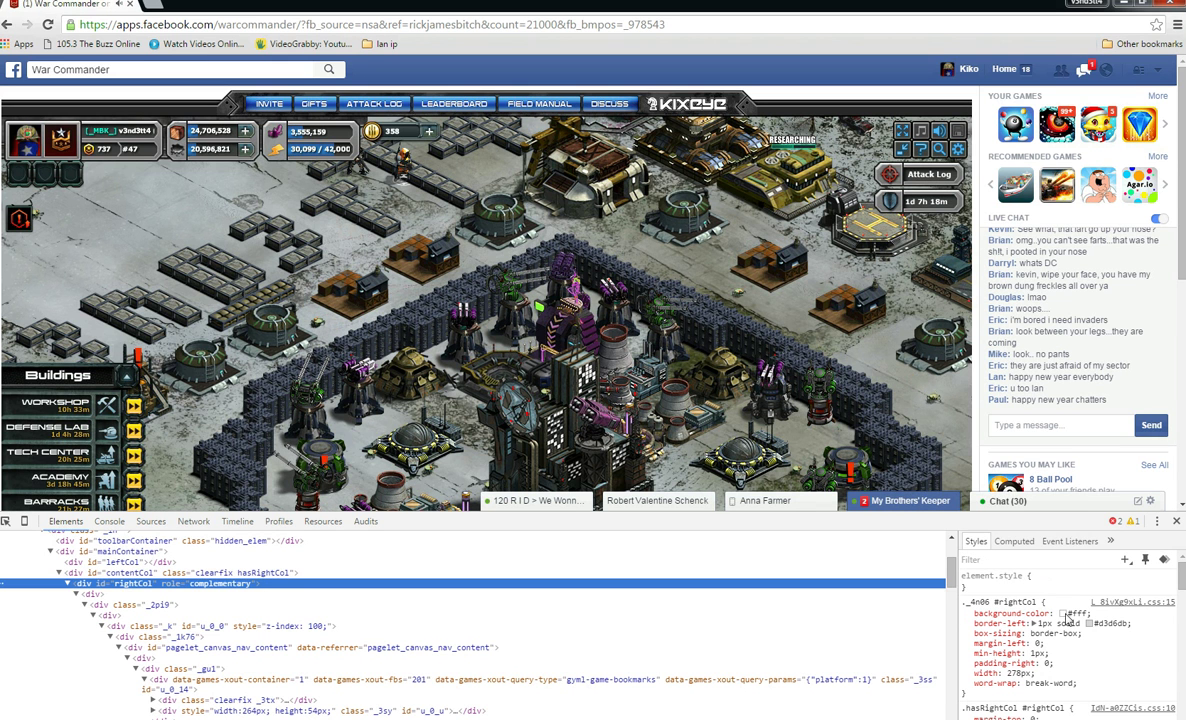
{"action": "left_click", "coordinate": [1034, 585]}
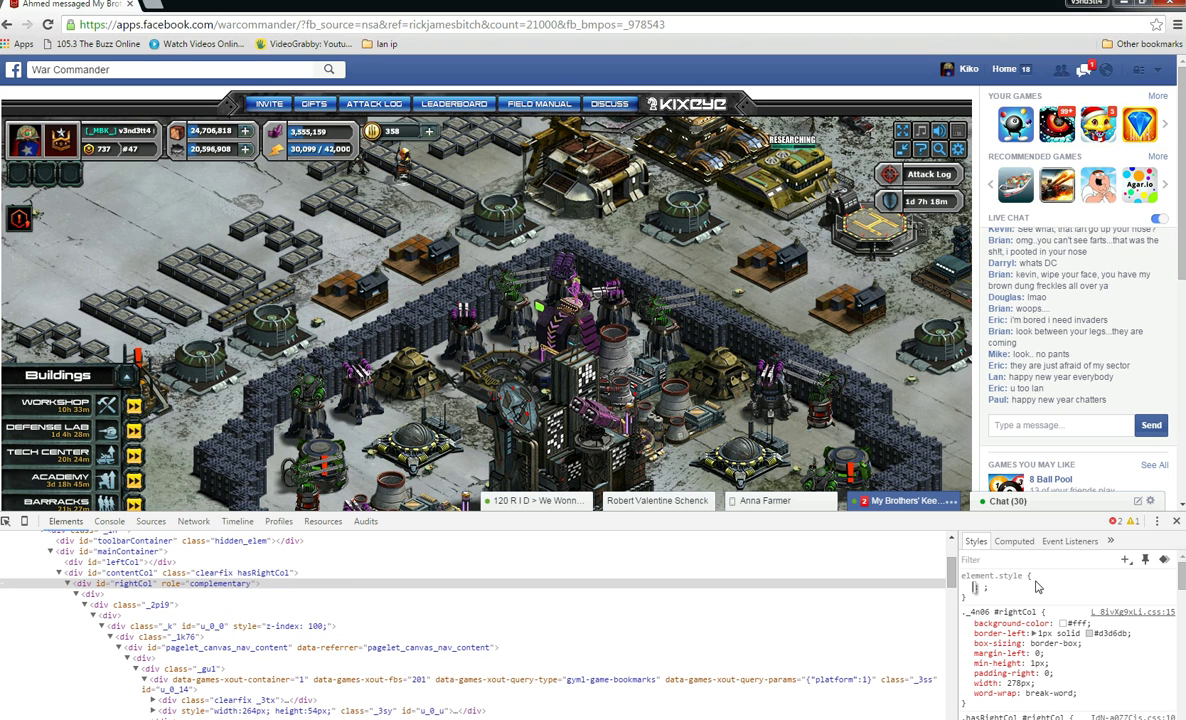
{"action": "type", "text": "dis"}
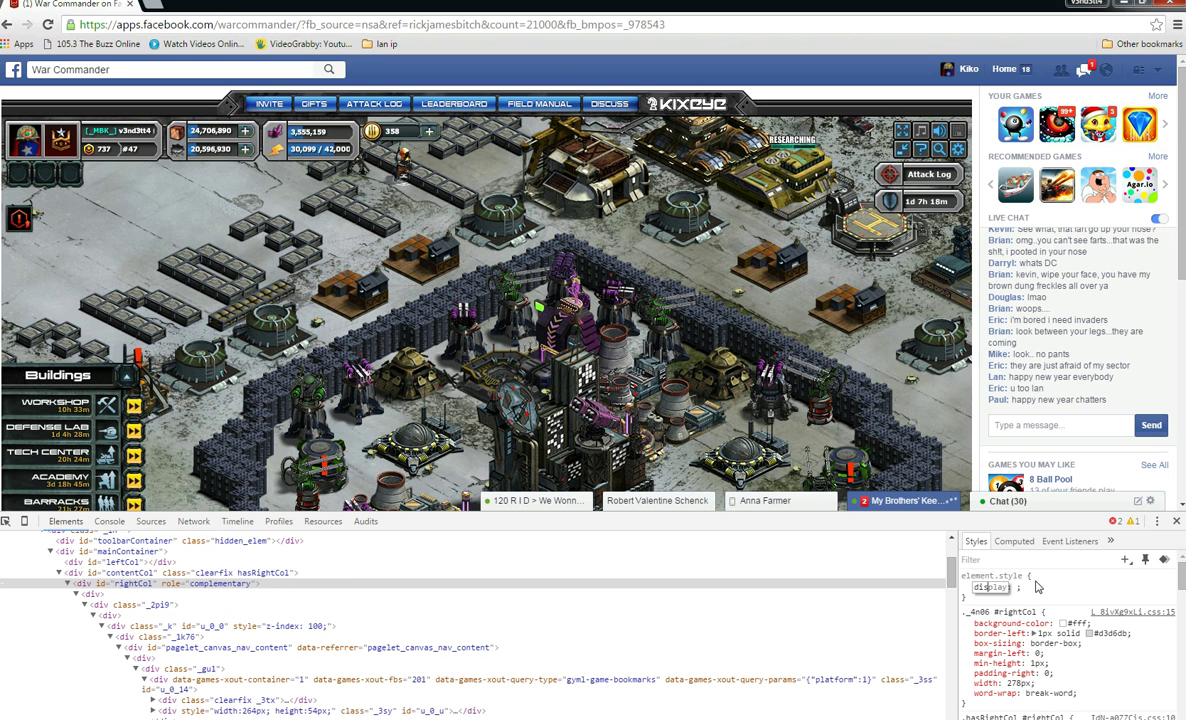
{"action": "key", "text": "Tab"}
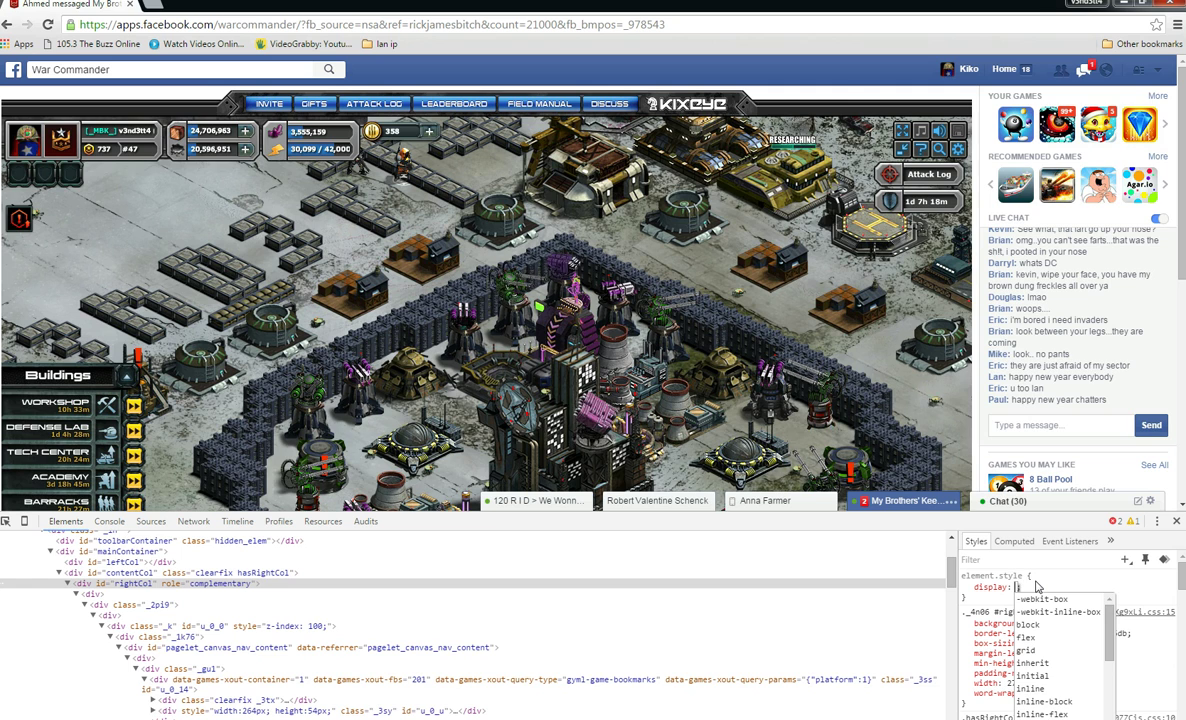
{"action": "type", "text": "none"}
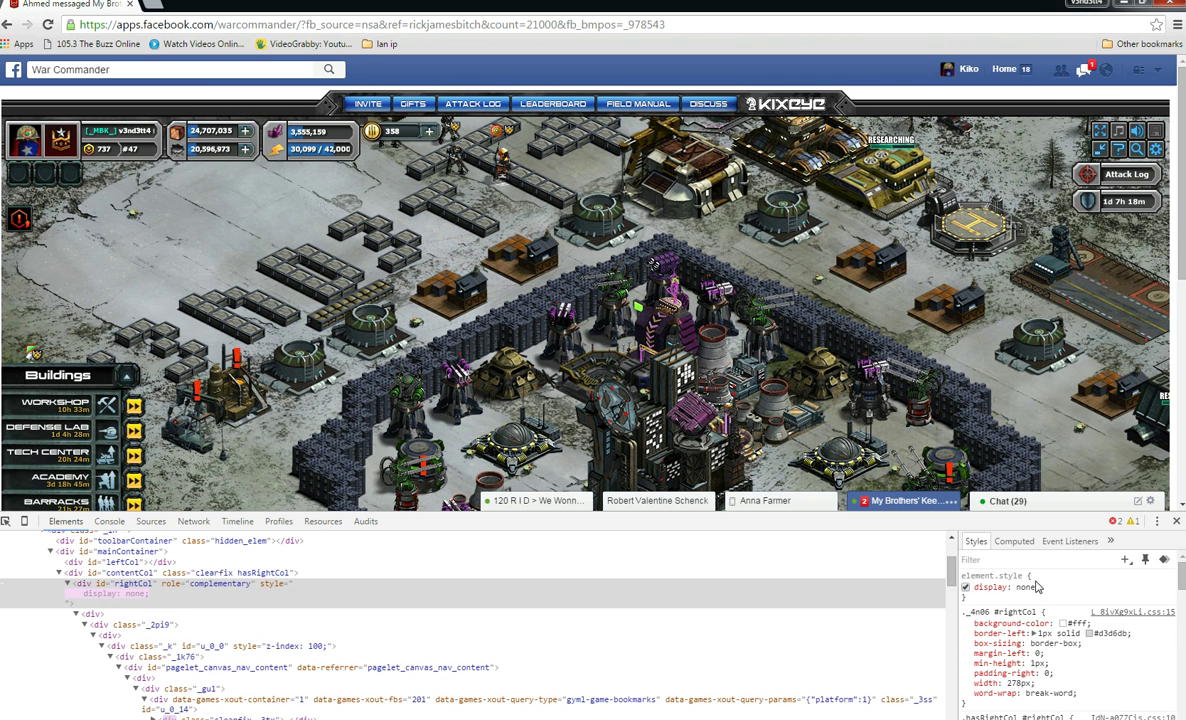
{"action": "key", "text": "Return"}
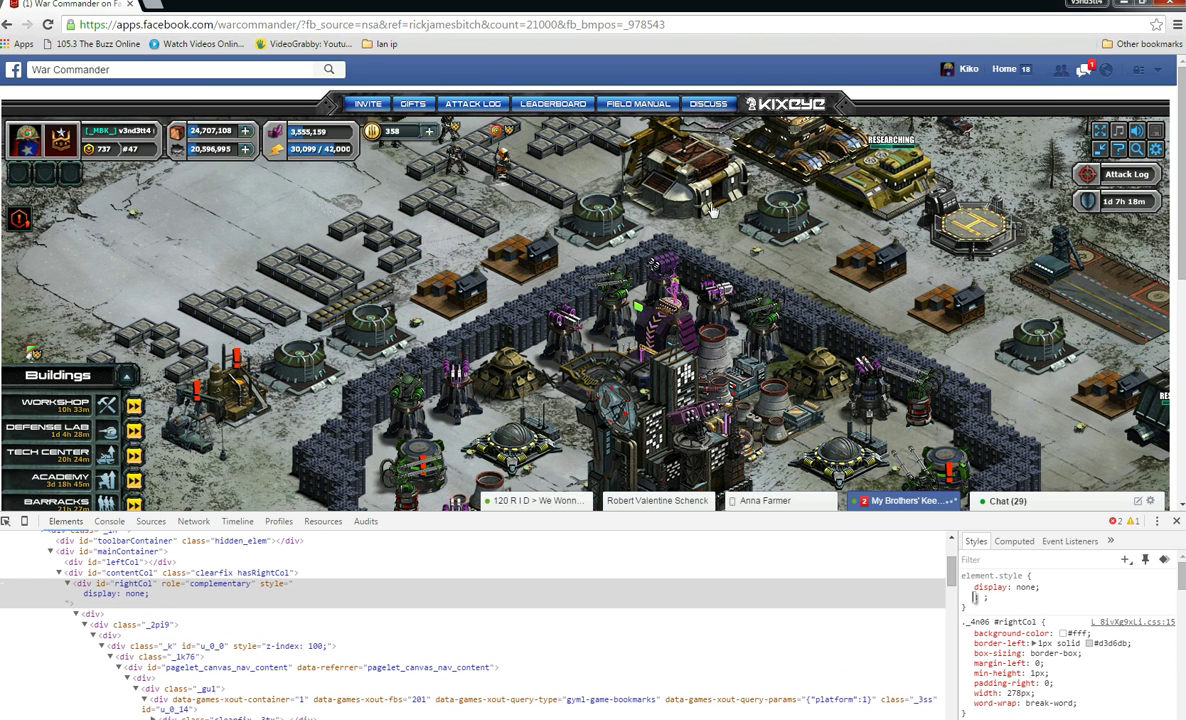
Inspect the blue top bar and add display: none to div#pagelet_bluebar's element style.
{"action": "right_click", "coordinate": [652, 81]}
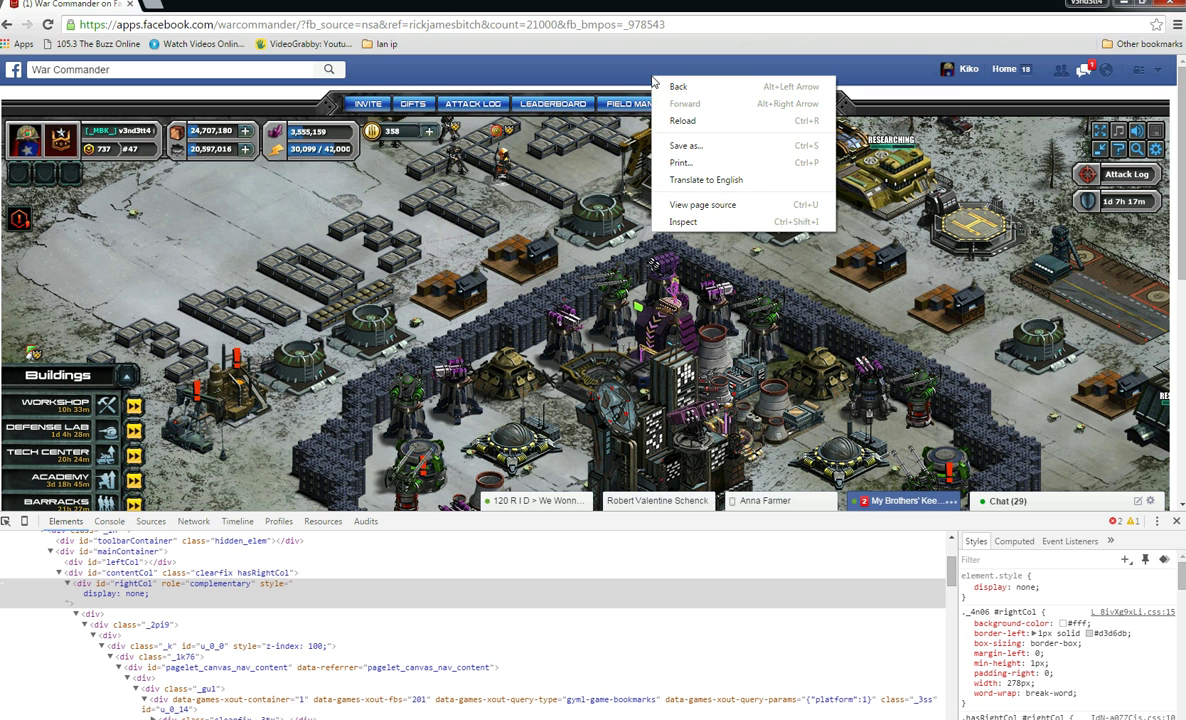
{"action": "left_click", "coordinate": [712, 221]}
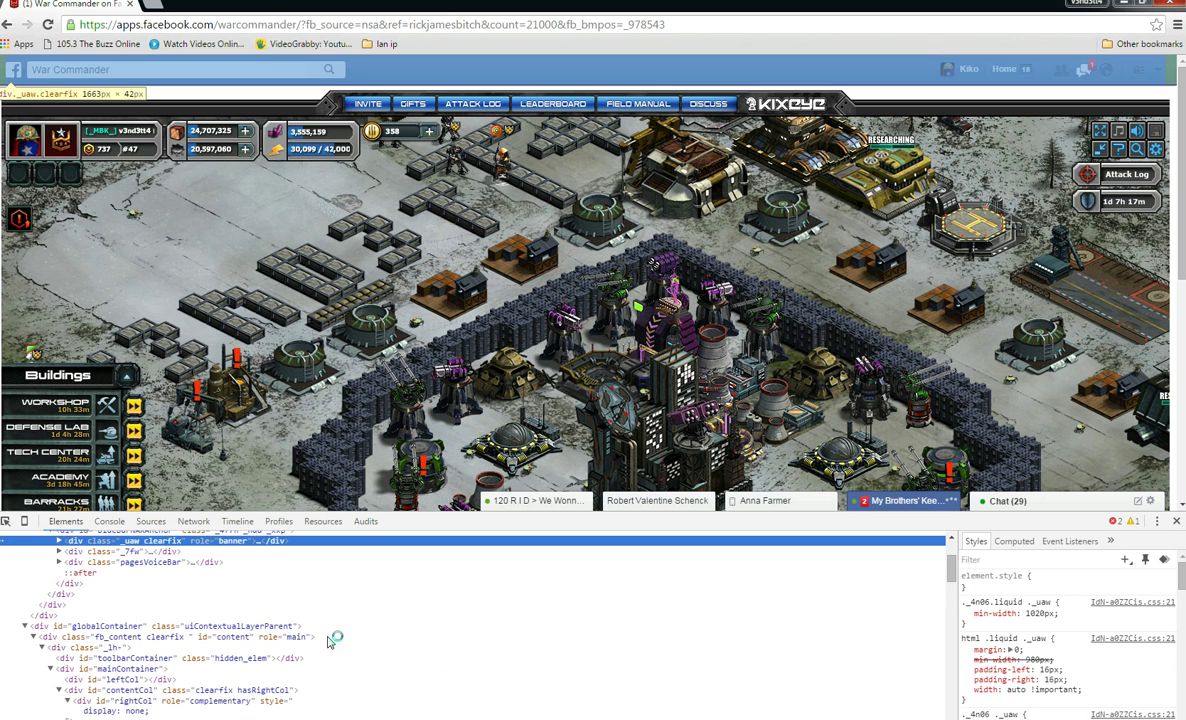
{"action": "scroll", "coordinate": [225, 615], "scroll_direction": "up", "scroll_amount": 3}
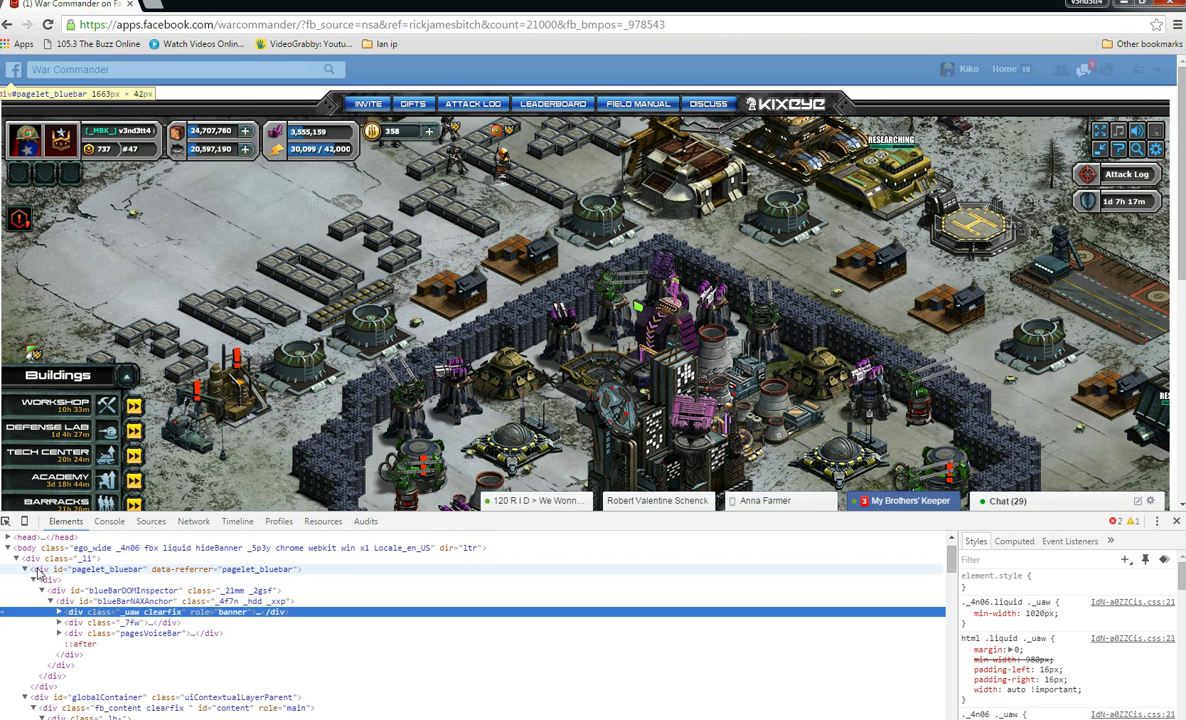
{"action": "left_click", "coordinate": [38, 570]}
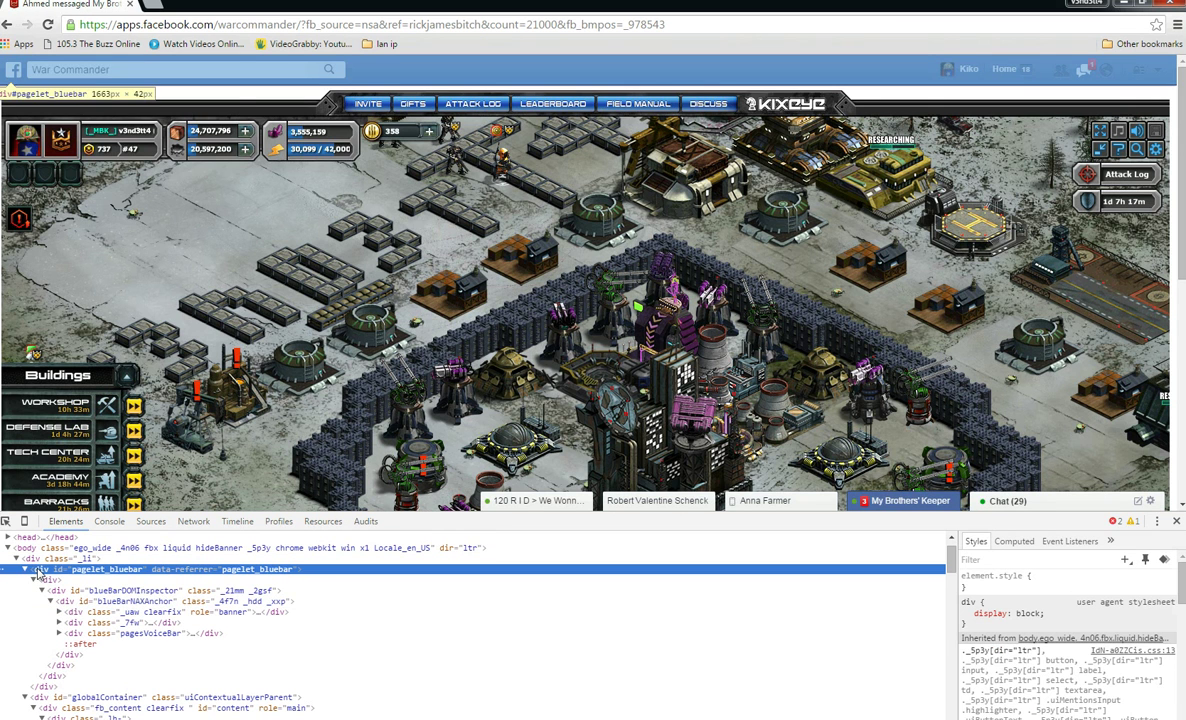
{"action": "left_click", "coordinate": [1035, 588]}
{"action": "type", "text": "display: "}
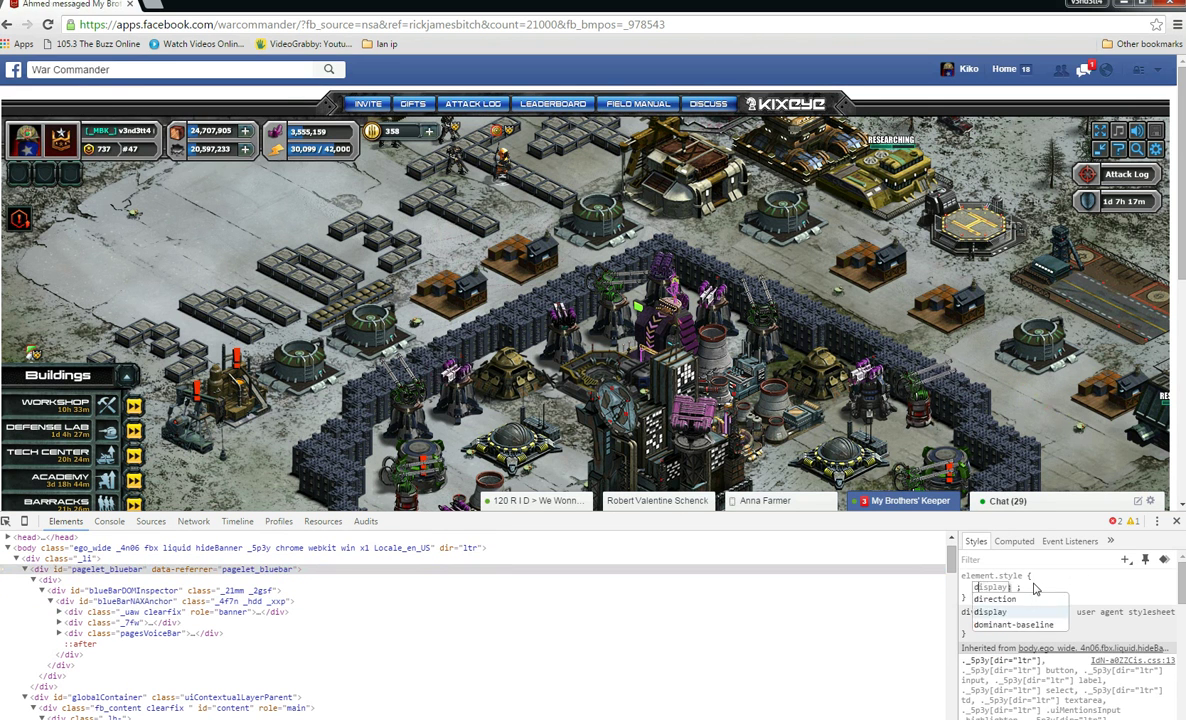
{"action": "type", "text": "none"}
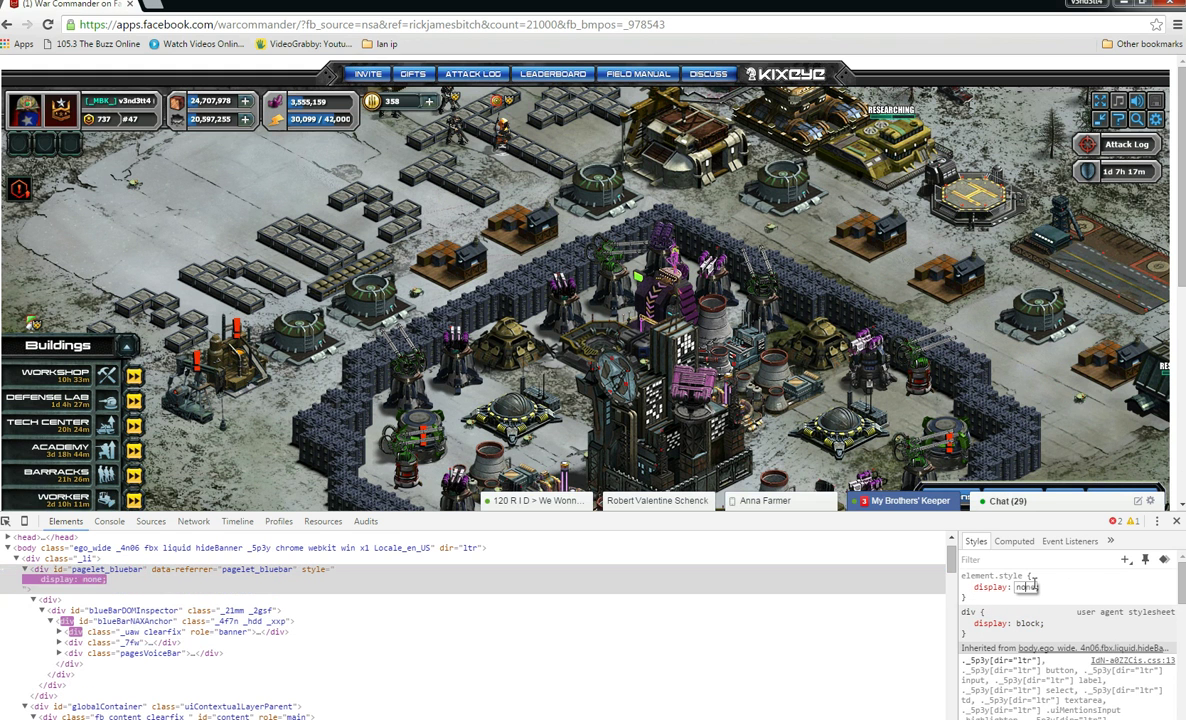
{"action": "key", "text": "Return"}
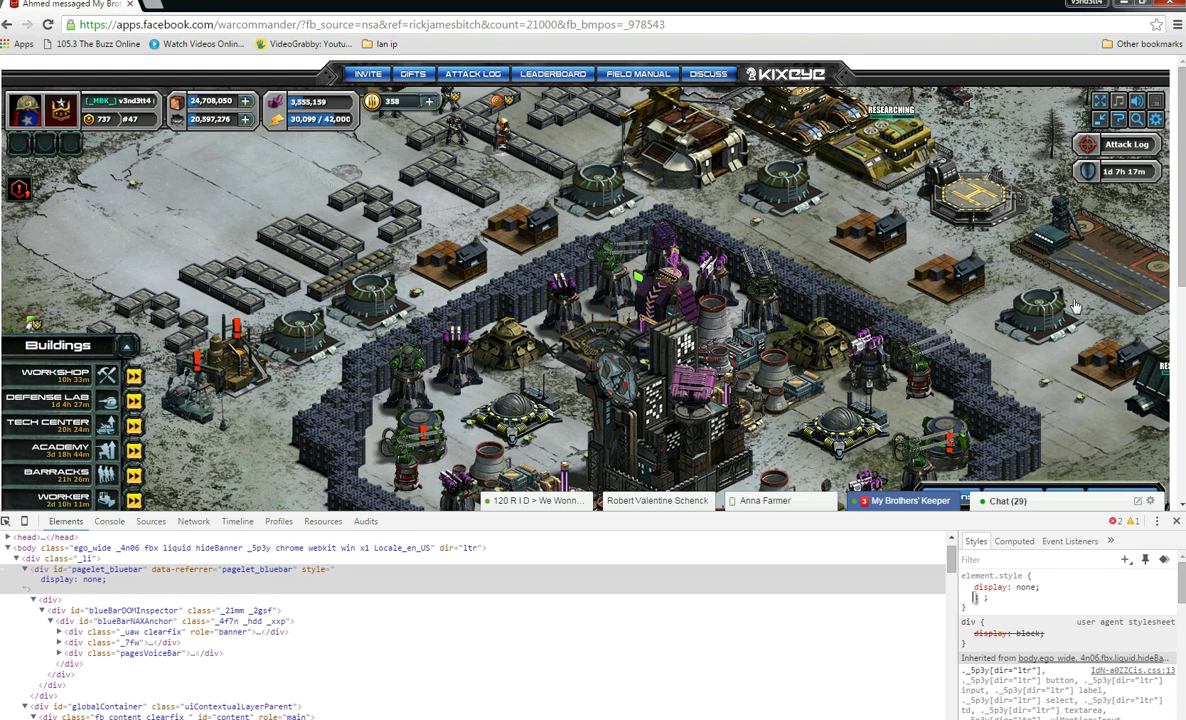
Inspect the friends leaderboard strip beside the game to select div#friends-wrap in Elements.
{"action": "left_click_drag", "start_coordinate": [1181, 185], "coordinate": [1181, 320]}
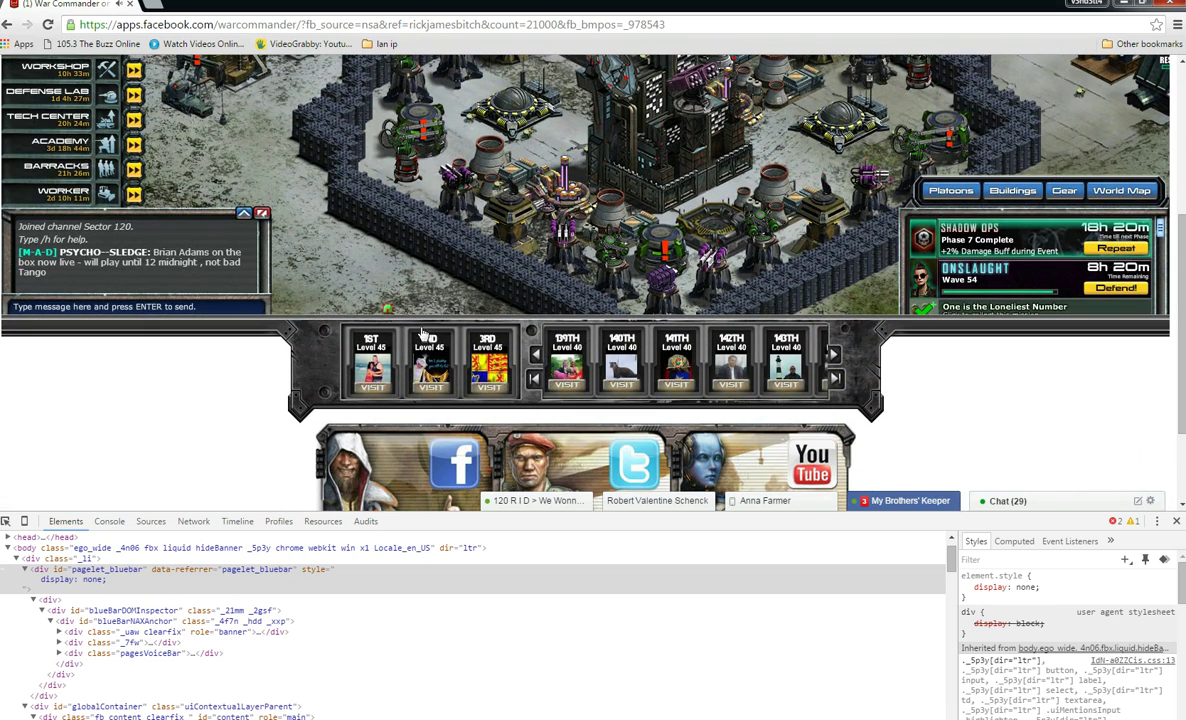
{"action": "right_click", "coordinate": [867, 361]}
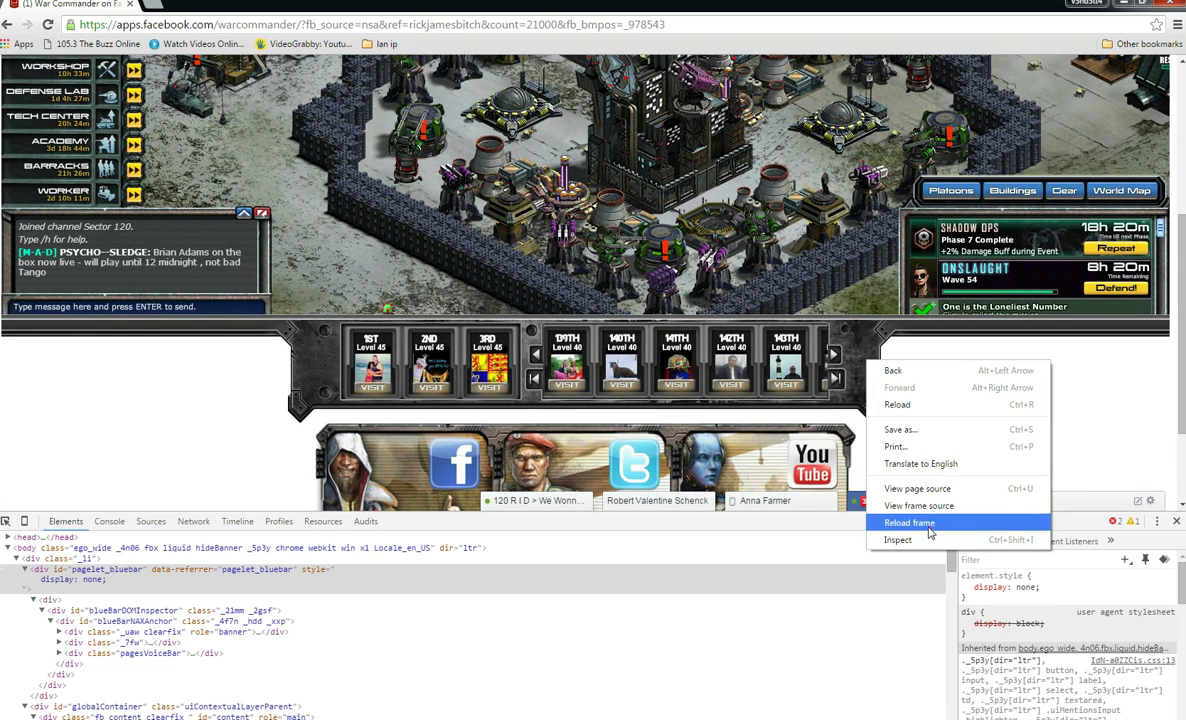
{"action": "right_click", "coordinate": [771, 358]}
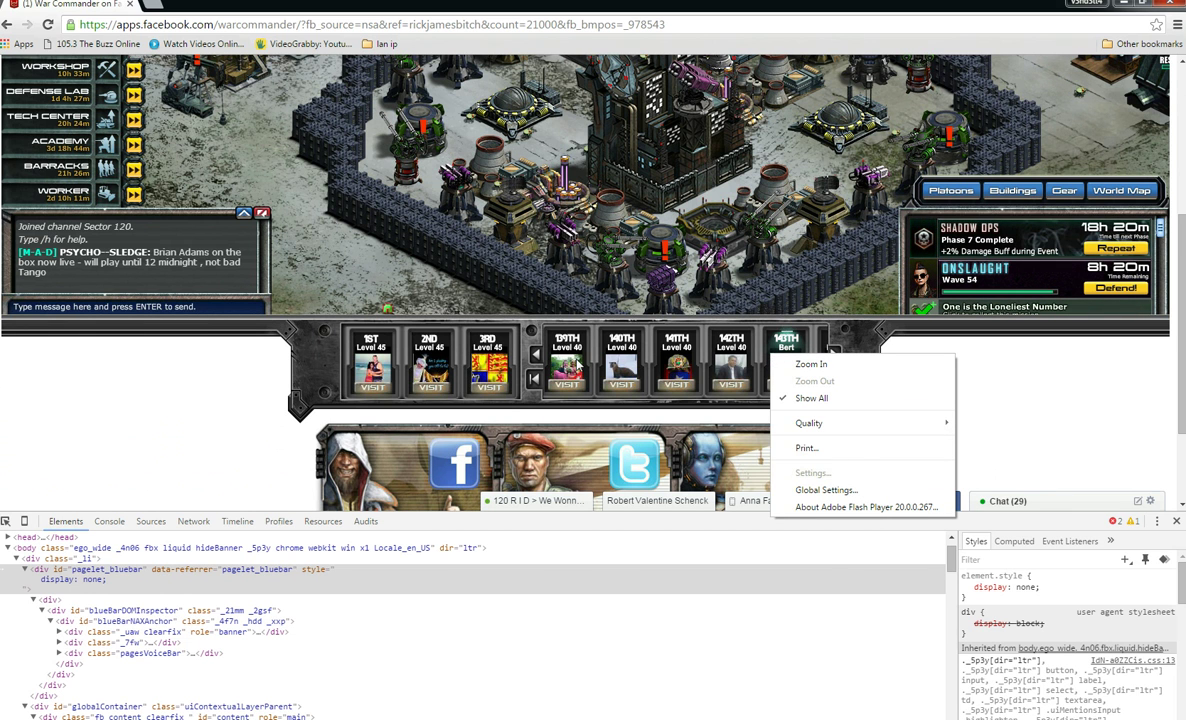
{"action": "right_click", "coordinate": [857, 344]}
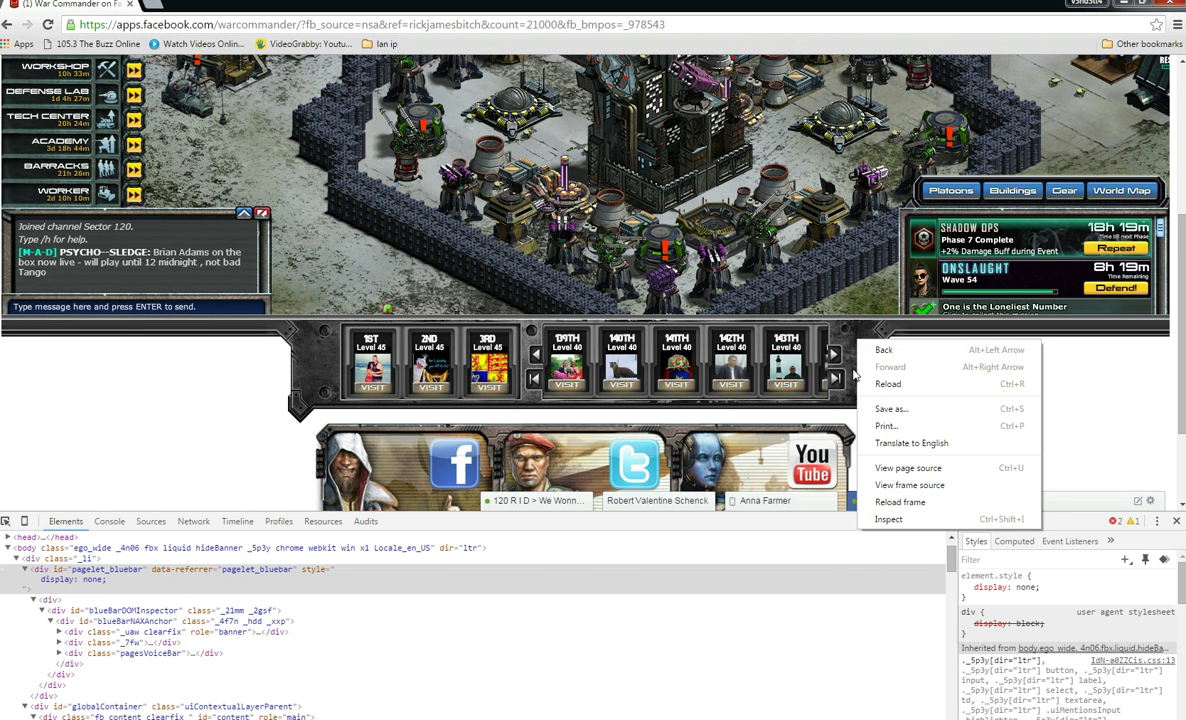
{"action": "right_click", "coordinate": [855, 374]}
{"action": "right_click", "coordinate": [877, 357]}
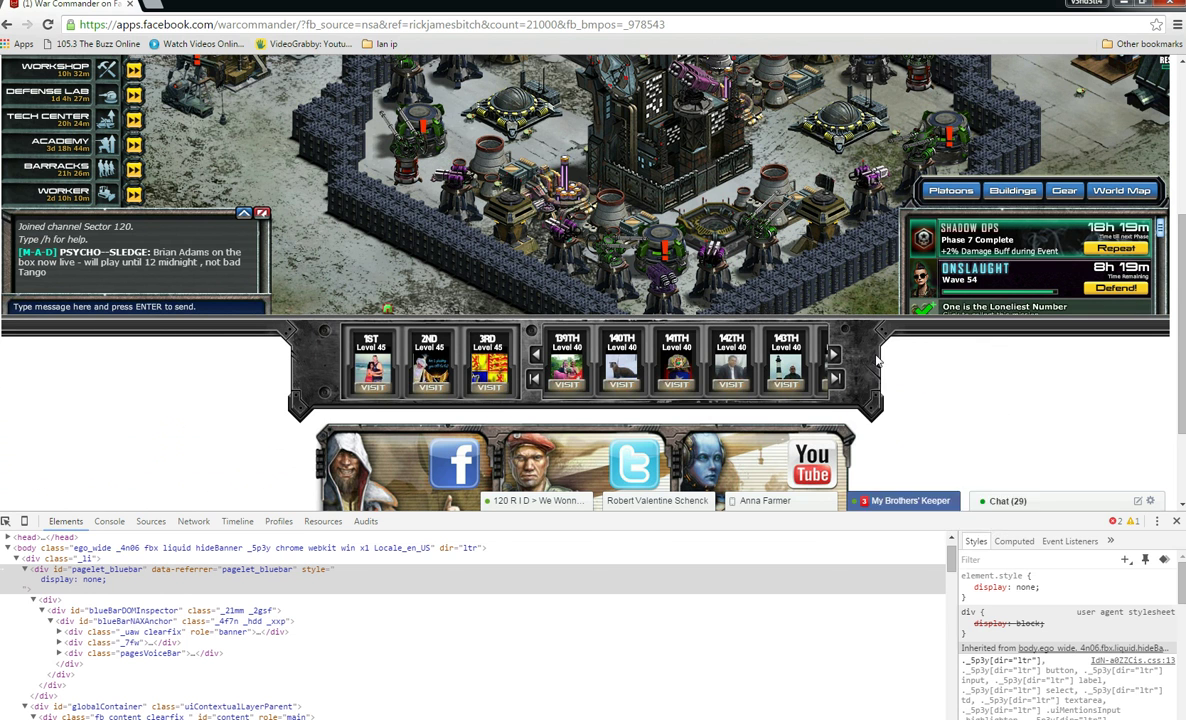
{"action": "right_click", "coordinate": [855, 370]}
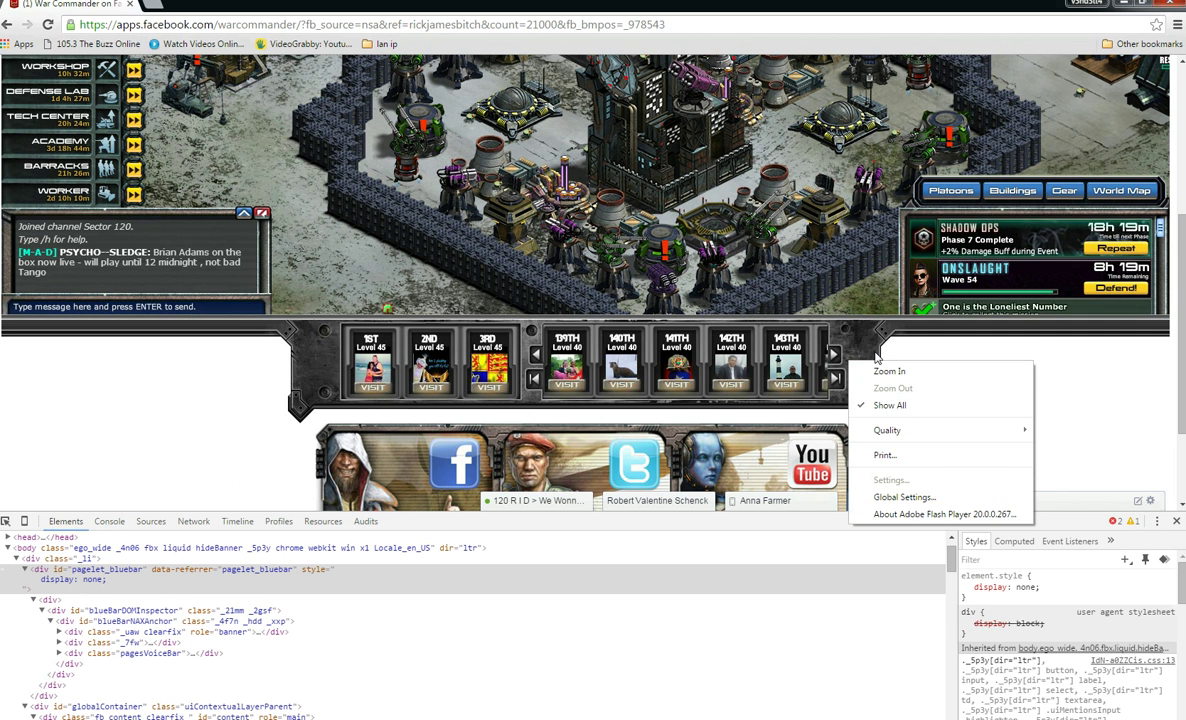
{"action": "right_click", "coordinate": [876, 358]}
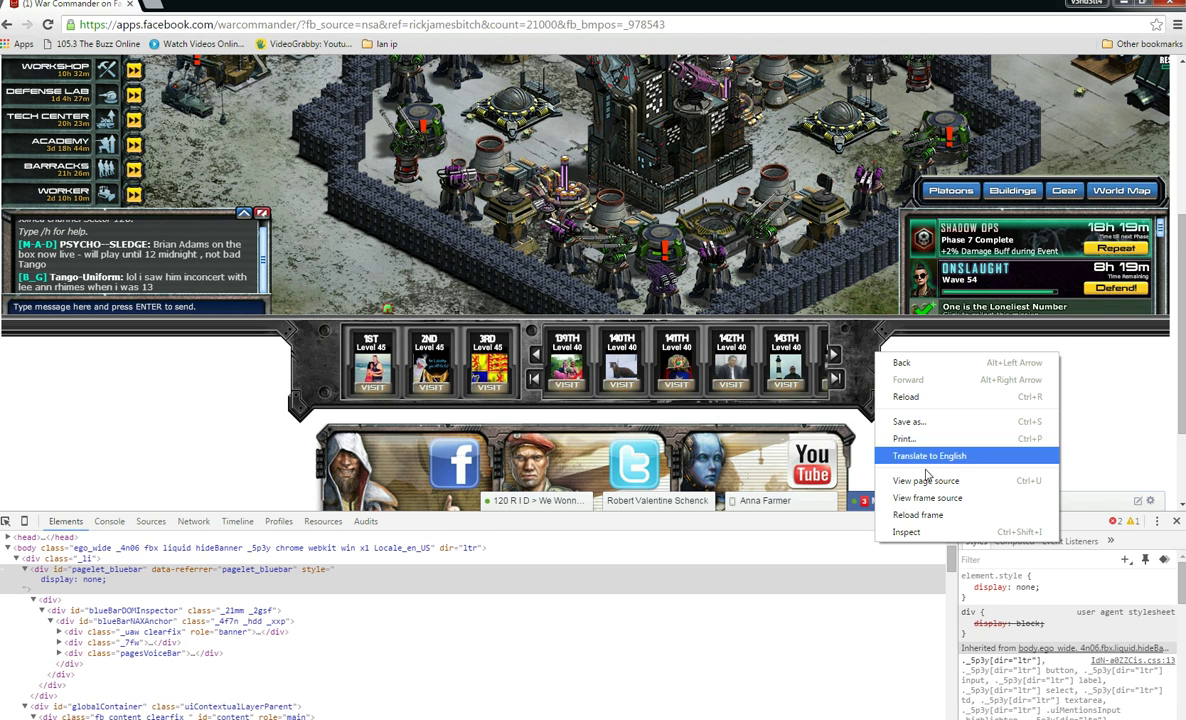
{"action": "left_click", "coordinate": [921, 531]}
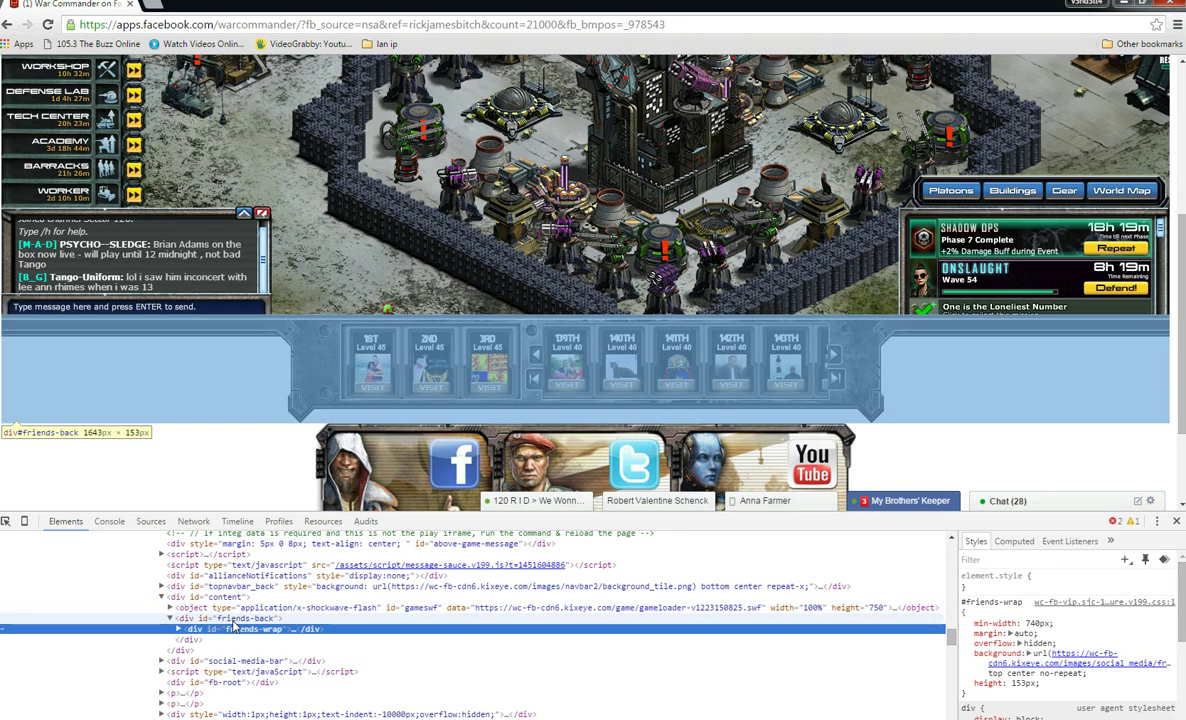
Add inline display: none to div#friends-back to hide the friends leaderboard.
{"action": "left_click", "coordinate": [232, 620]}
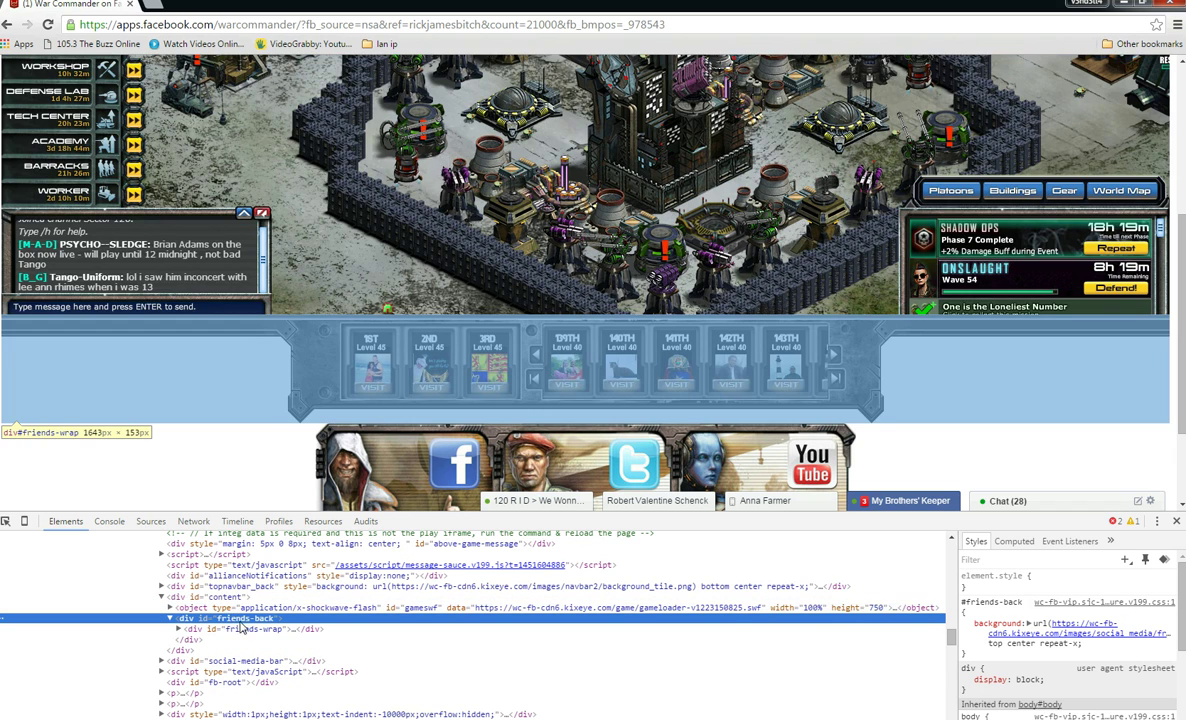
{"action": "left_click", "coordinate": [993, 588]}
{"action": "type", "text": "dis"}
{"action": "key", "text": "Tab"}
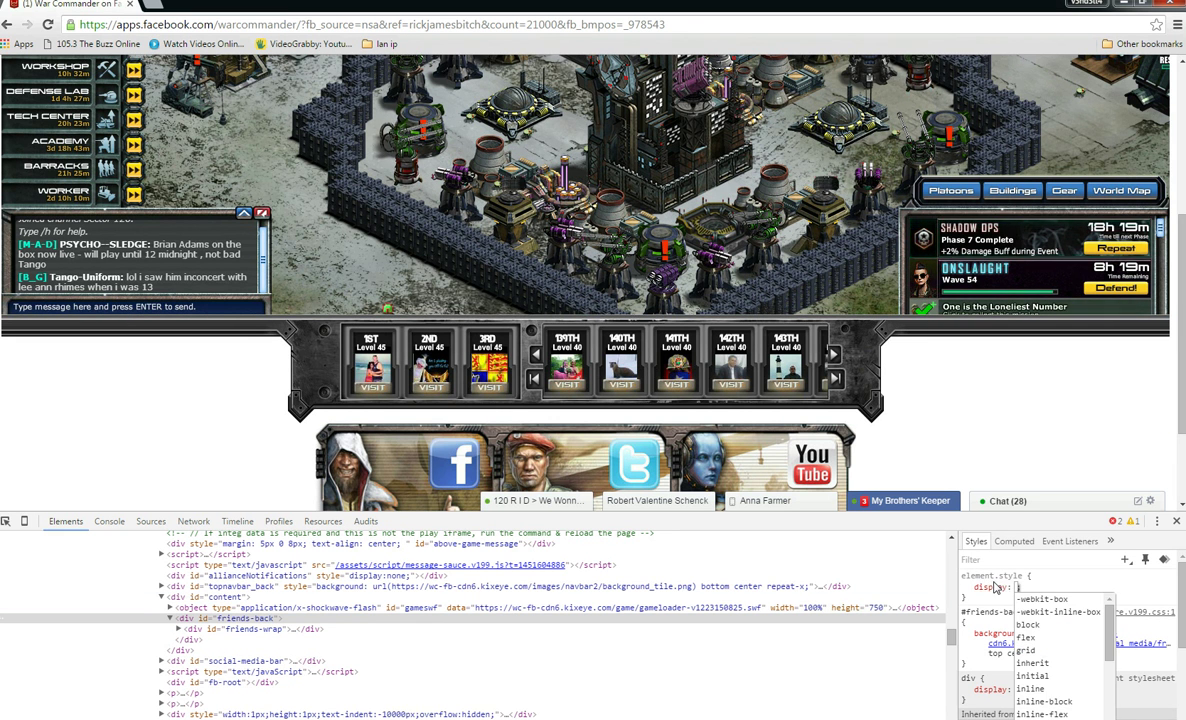
{"action": "type", "text": "none"}
{"action": "key", "text": "Return"}
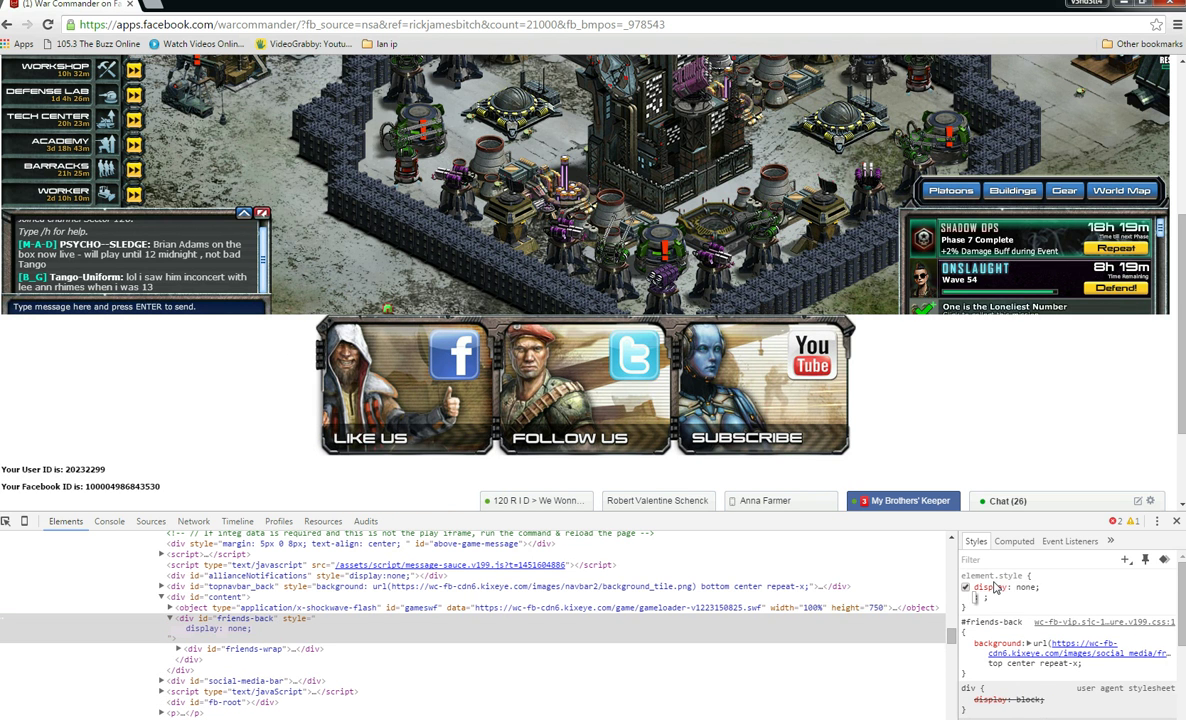
Inspect the social banners and add display: none to div#social-media-bar.
{"action": "right_click", "coordinate": [838, 403]}
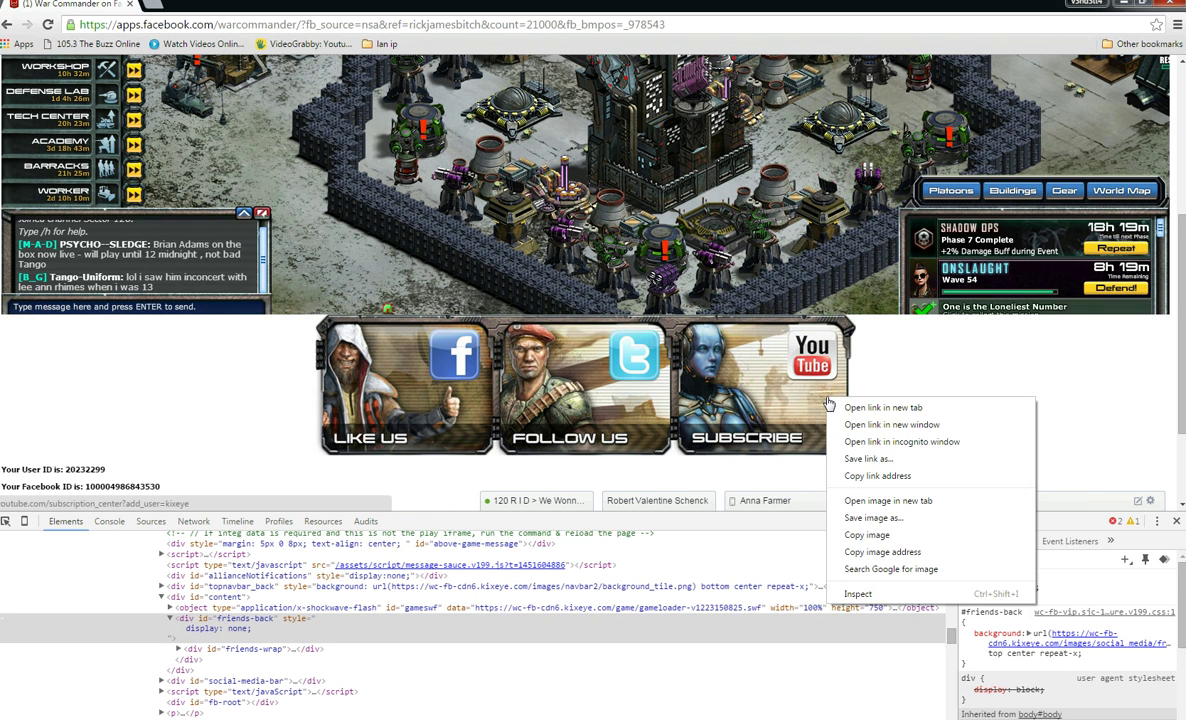
{"action": "left_click", "coordinate": [874, 597]}
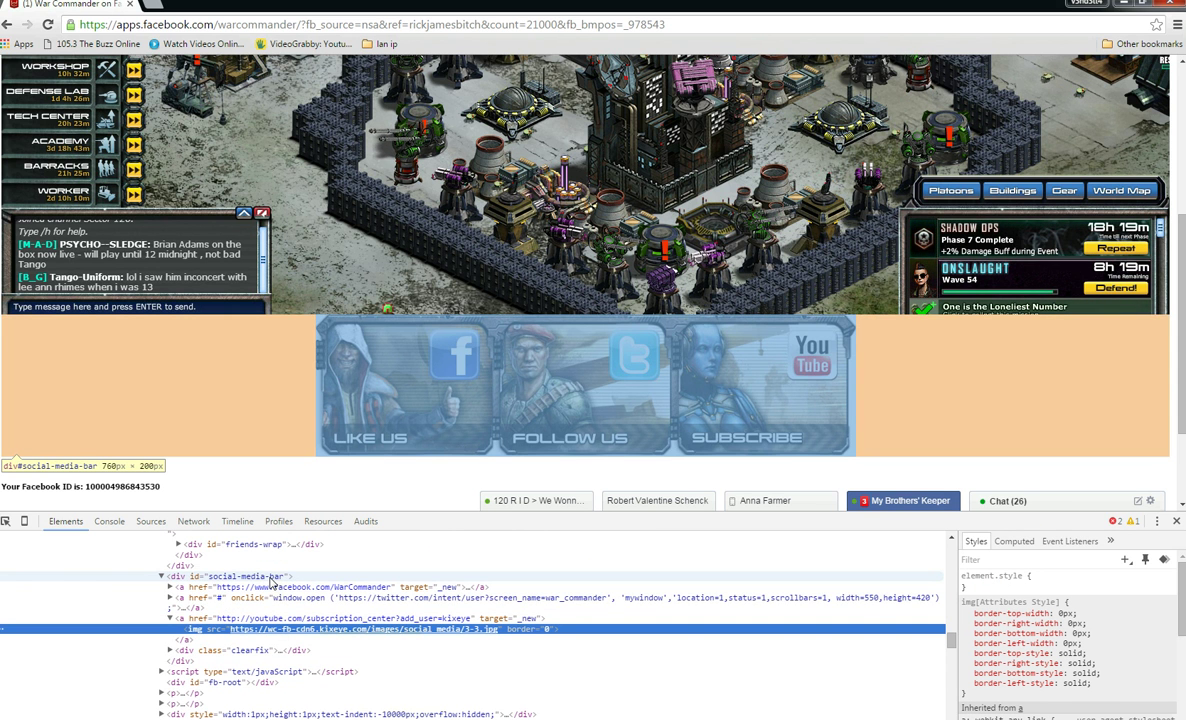
{"action": "left_click", "coordinate": [272, 582]}
{"action": "scroll", "coordinate": [272, 582], "scroll_direction": "up", "scroll_amount": 3}
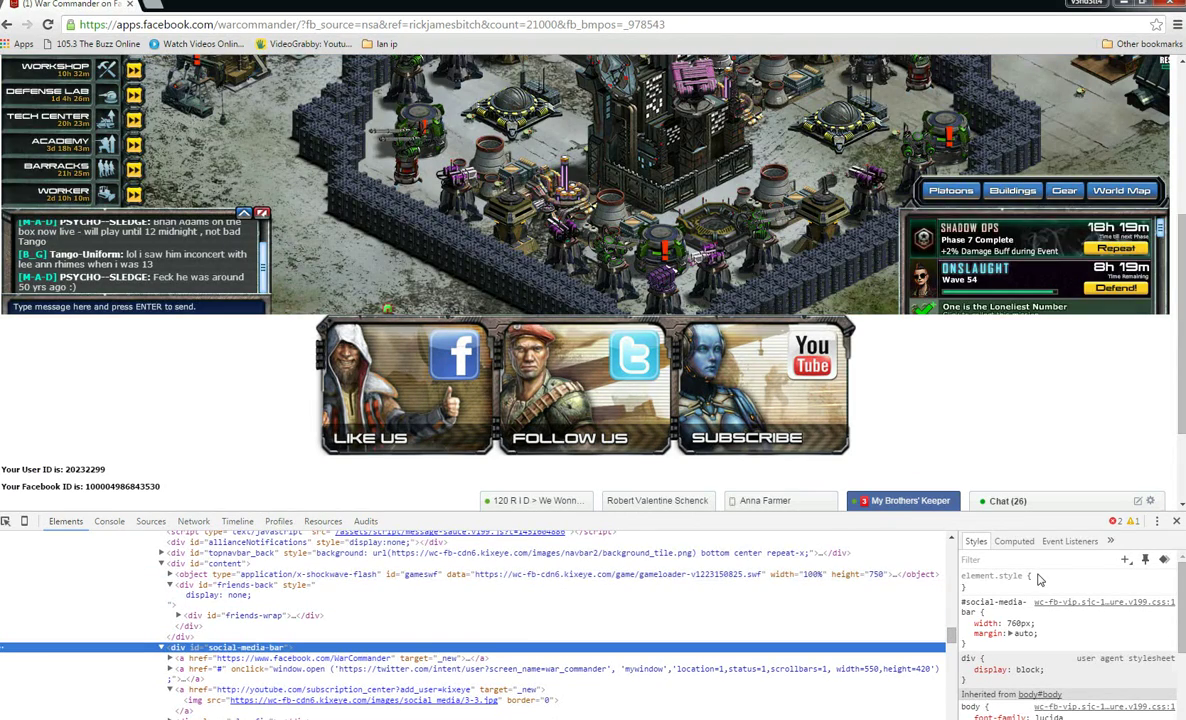
{"action": "left_click", "coordinate": [1040, 581]}
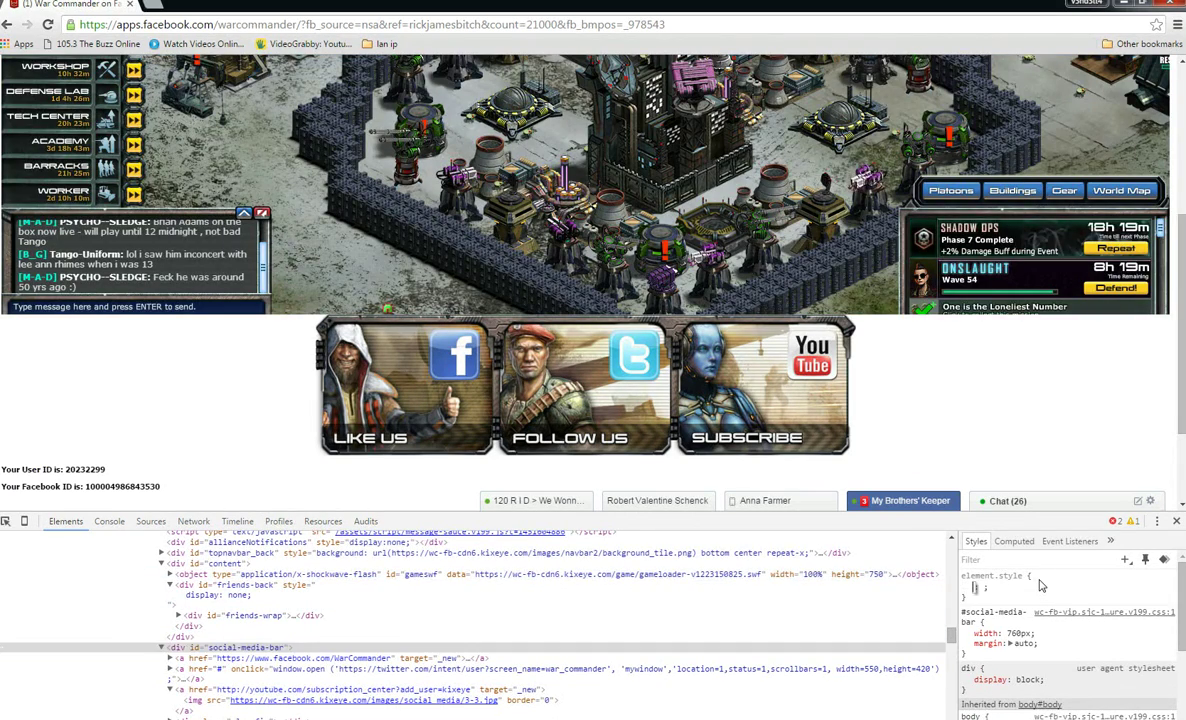
{"action": "type", "text": "display"}
{"action": "key", "text": "Tab"}
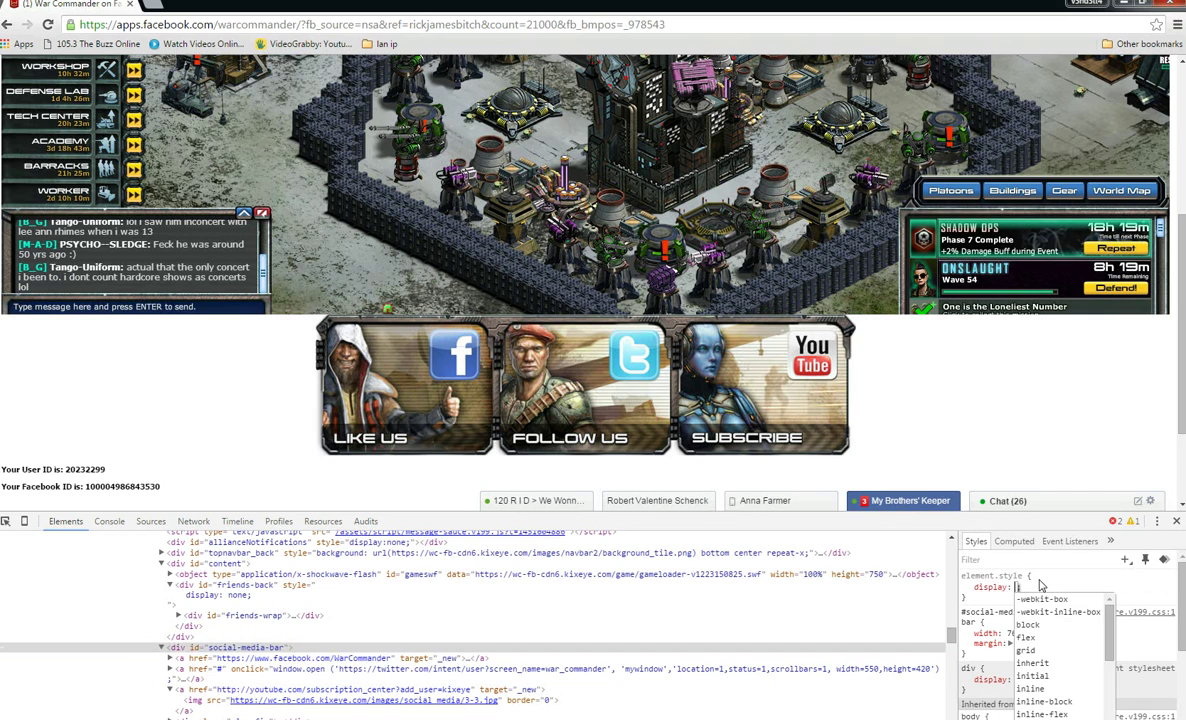
{"action": "type", "text": "none"}
{"action": "key", "text": "Return"}
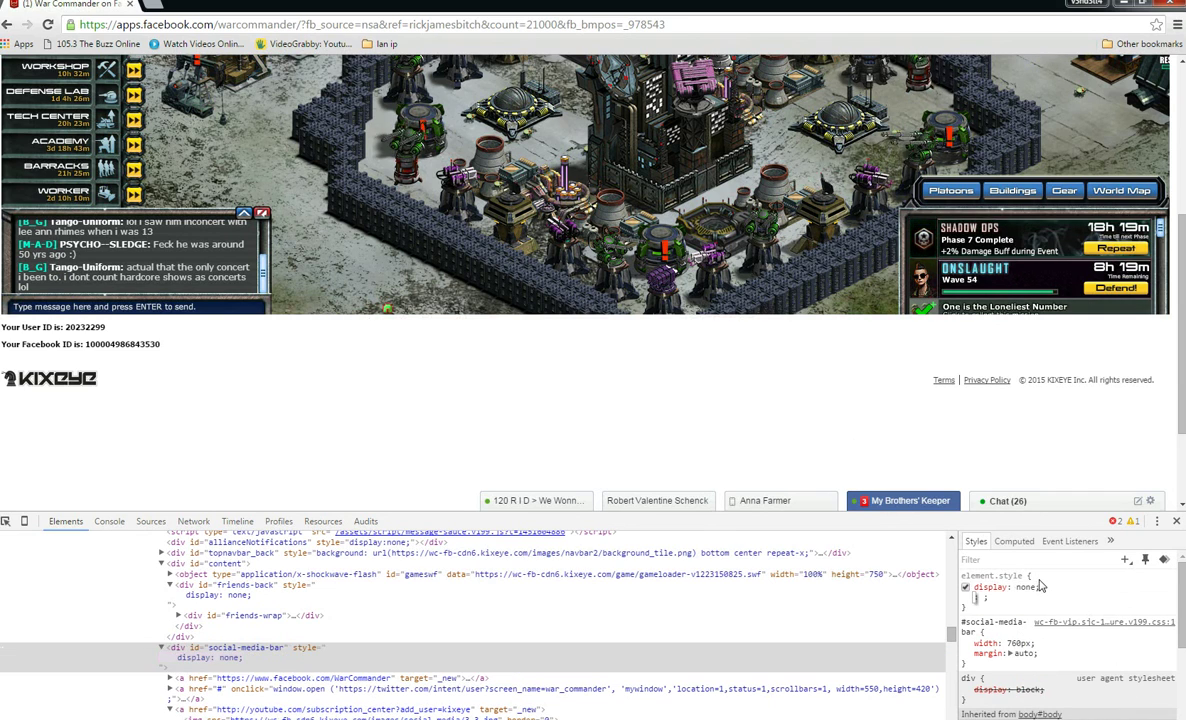
Resize the DevTools panel smaller, then larger again to show the markup.
{"action": "scroll", "coordinate": [921, 397], "scroll_direction": "up", "scroll_amount": 5}
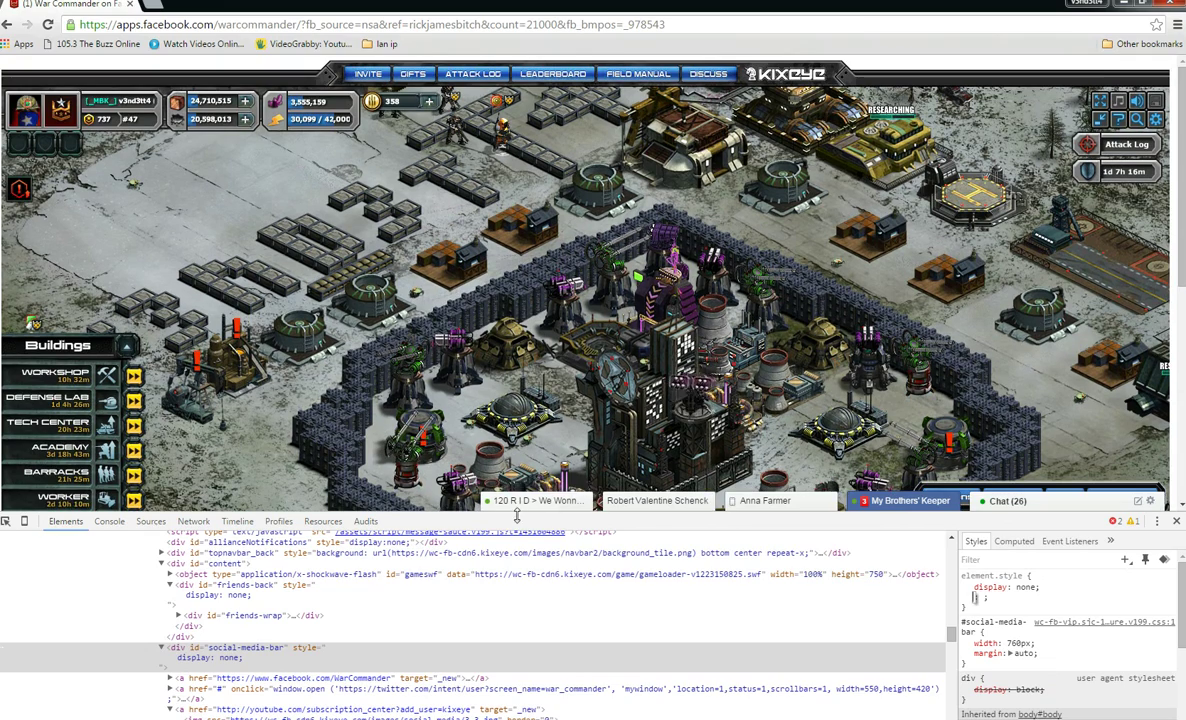
{"action": "left_click_drag", "start_coordinate": [515, 514], "coordinate": [130, 690]}
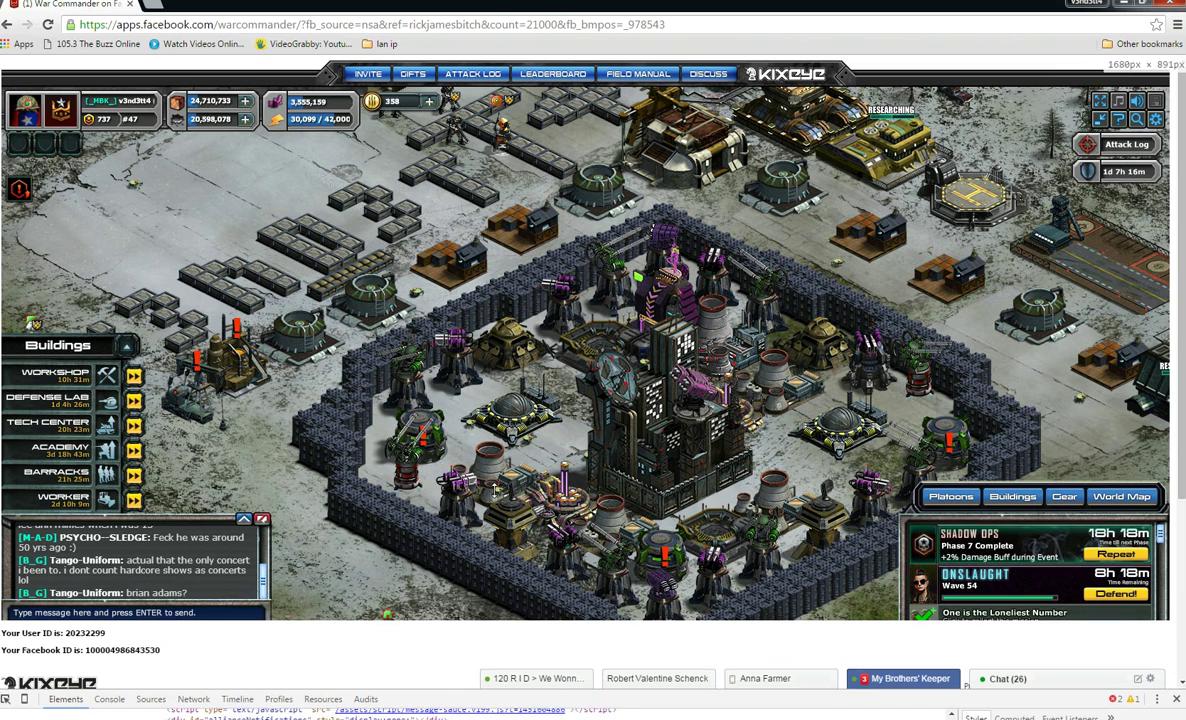
{"action": "left_click_drag", "start_coordinate": [488, 691], "coordinate": [493, 488]}
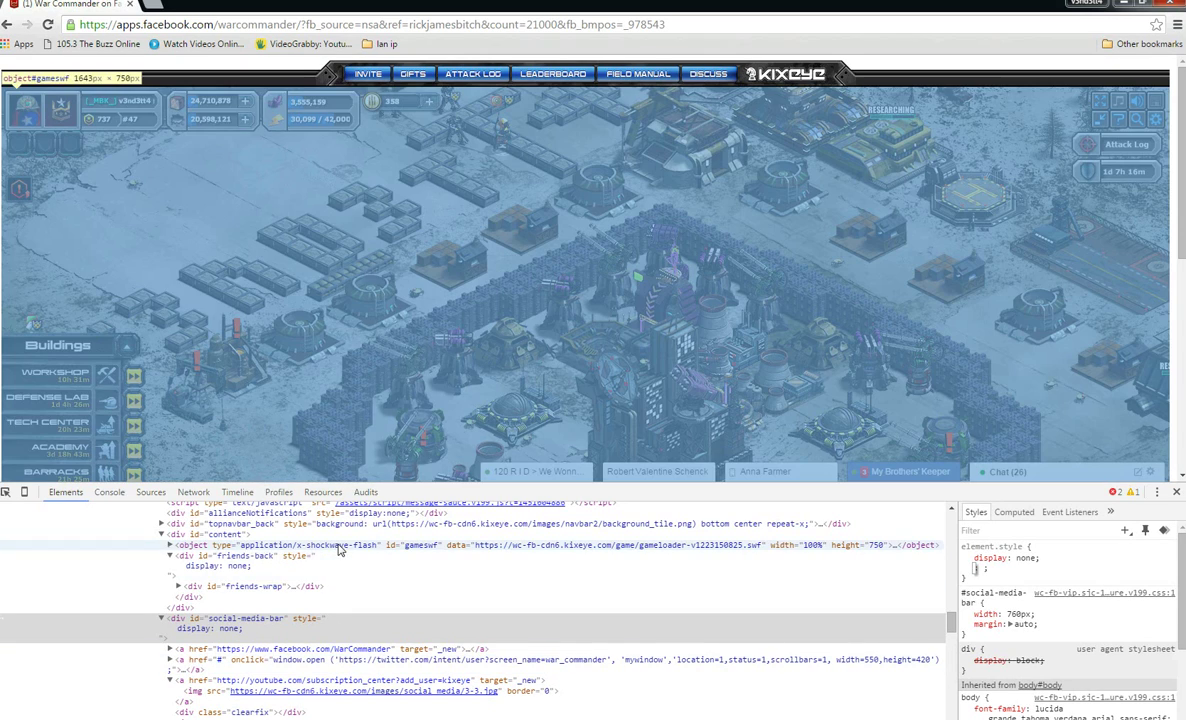
Change the gameswf object's height from 750 to 950 and shrink DevTools to a thin strip.
{"action": "left_click", "coordinate": [339, 547]}
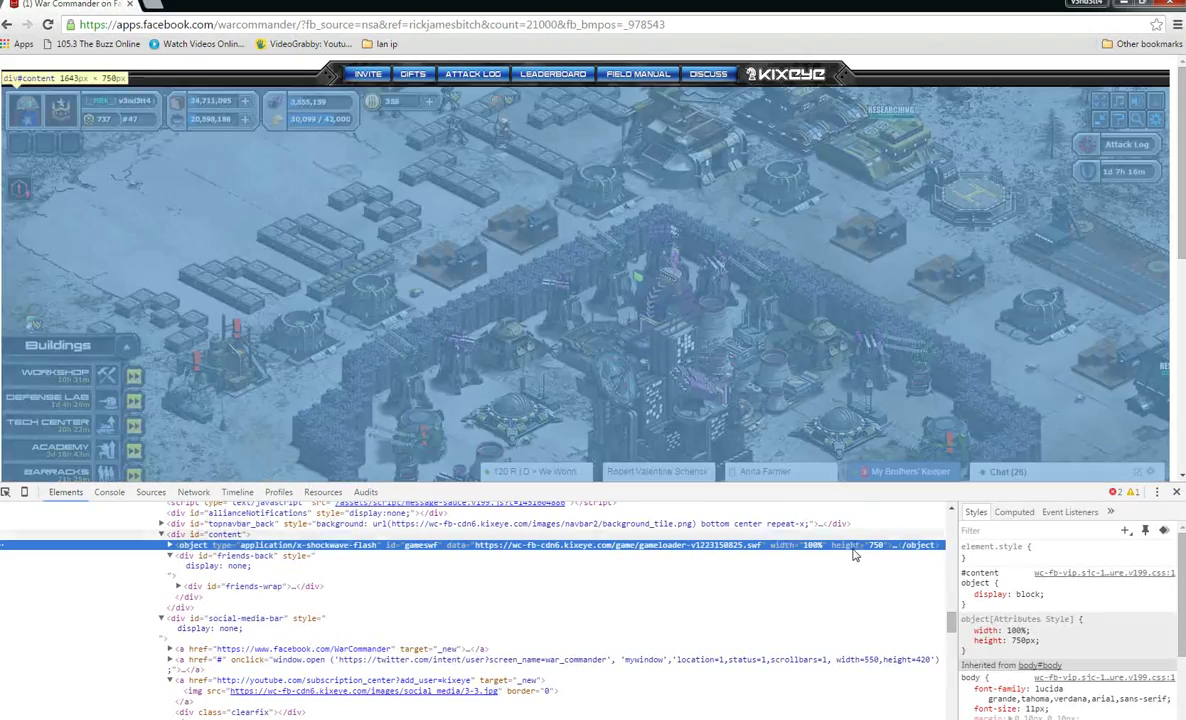
{"action": "double_click", "coordinate": [875, 545]}
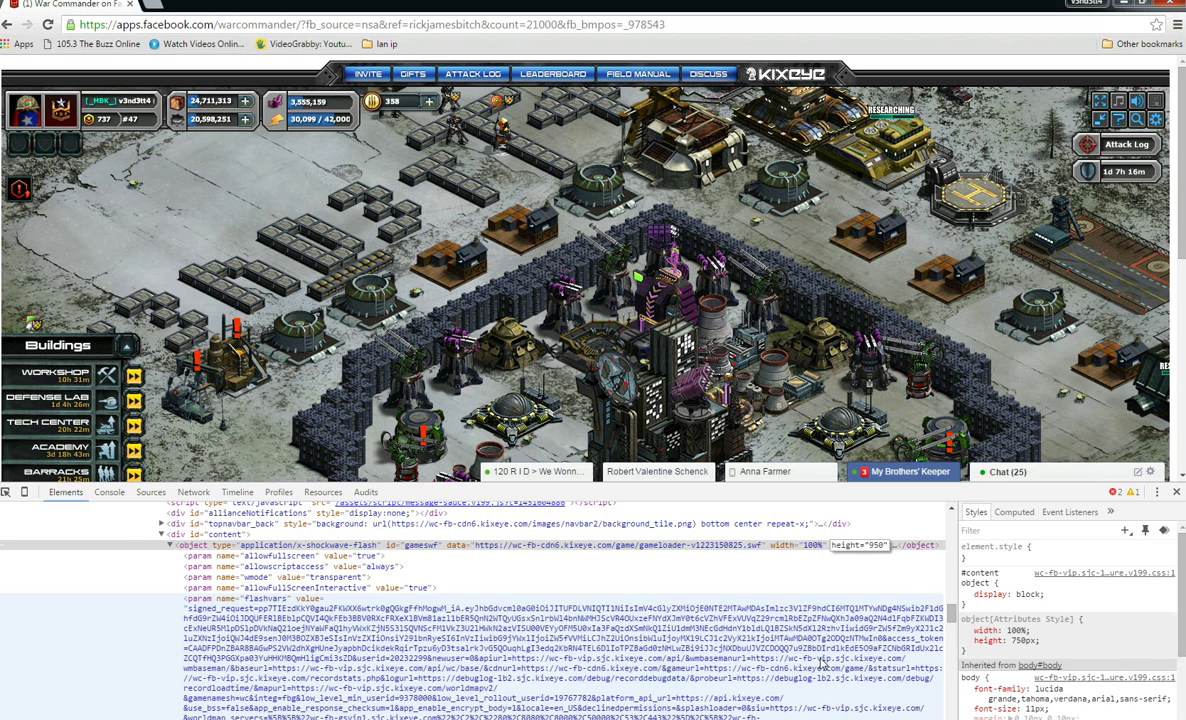
{"action": "type", "text": "950"}
{"action": "key", "text": "Return"}
{"action": "left_click_drag", "start_coordinate": [795, 484], "coordinate": [777, 712]}
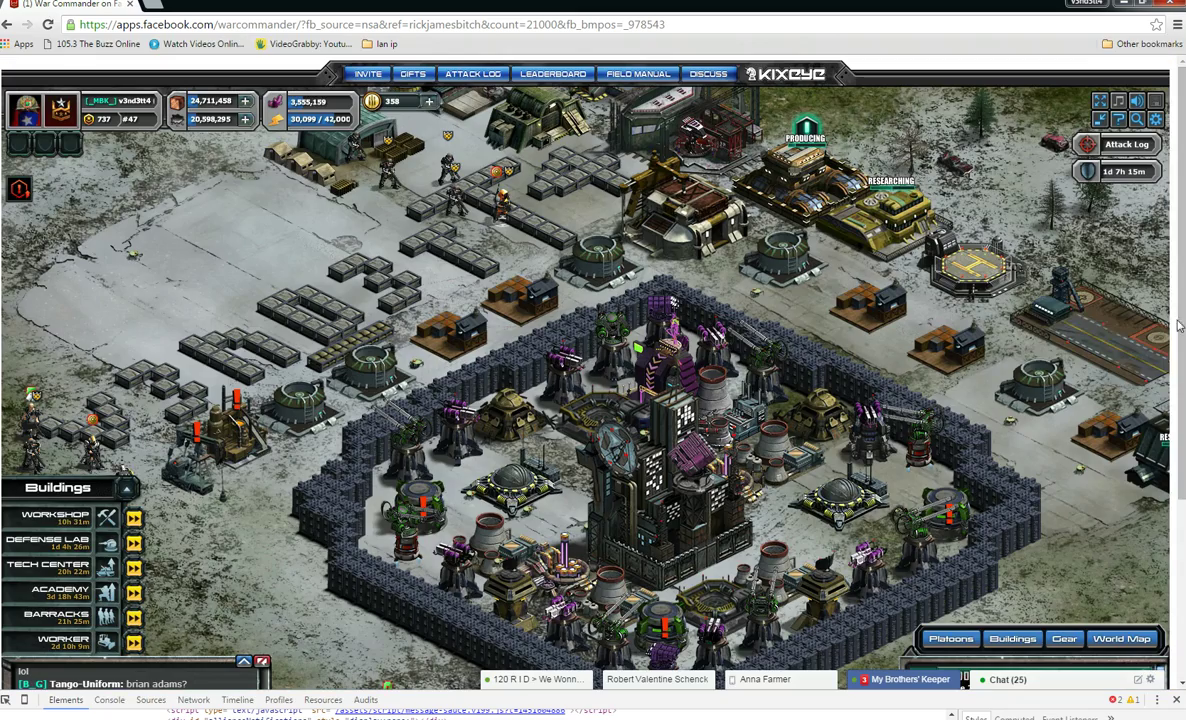
{"action": "mouse_move", "coordinate": [1181, 316]}
{"action": "left_mouse_down"}
{"action": "mouse_move", "coordinate": [1176, 384]}
{"action": "mouse_move", "coordinate": [1180, 297]}
{"action": "left_mouse_up"}
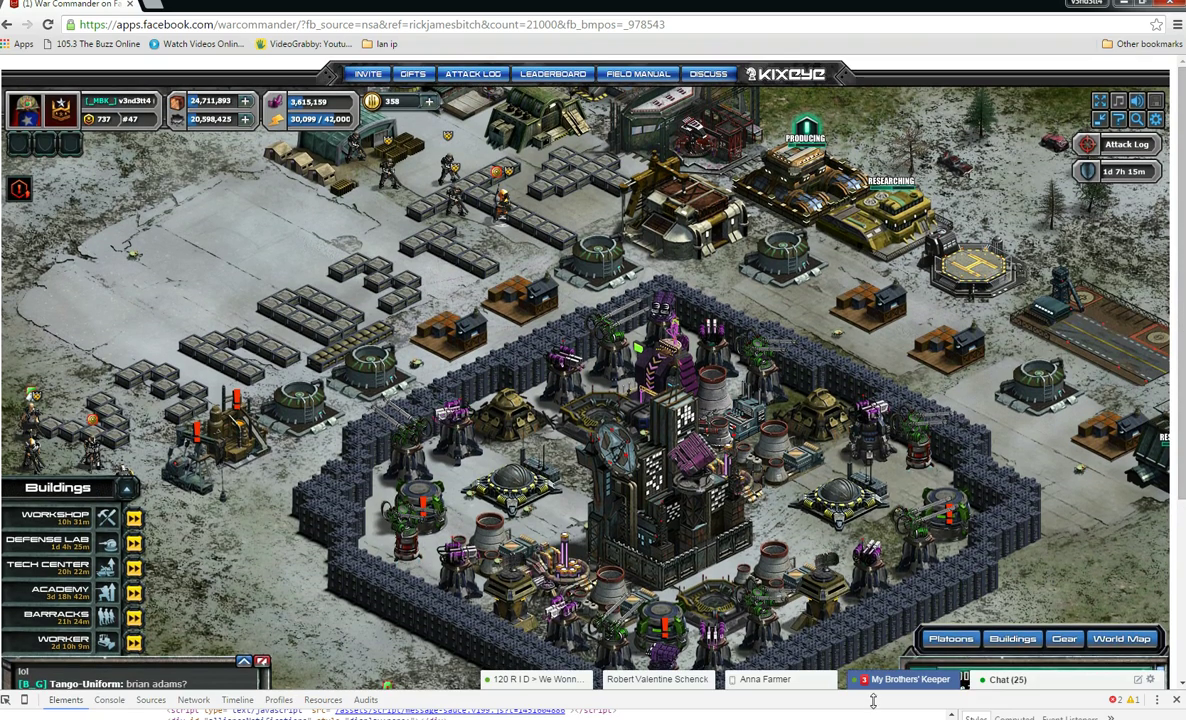
Change the gameswf height from 950 to 900, then shrink the DevTools panel again.
{"action": "left_click_drag", "start_coordinate": [897, 690], "coordinate": [764, 480]}
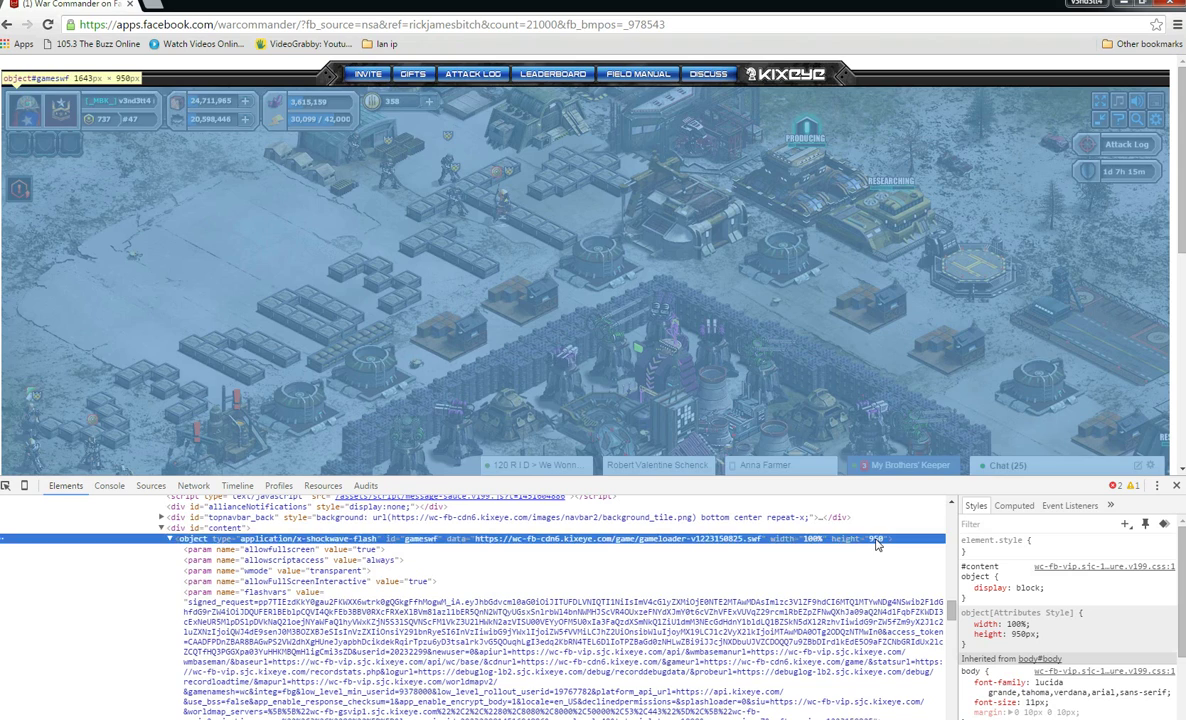
{"action": "double_click", "coordinate": [875, 538]}
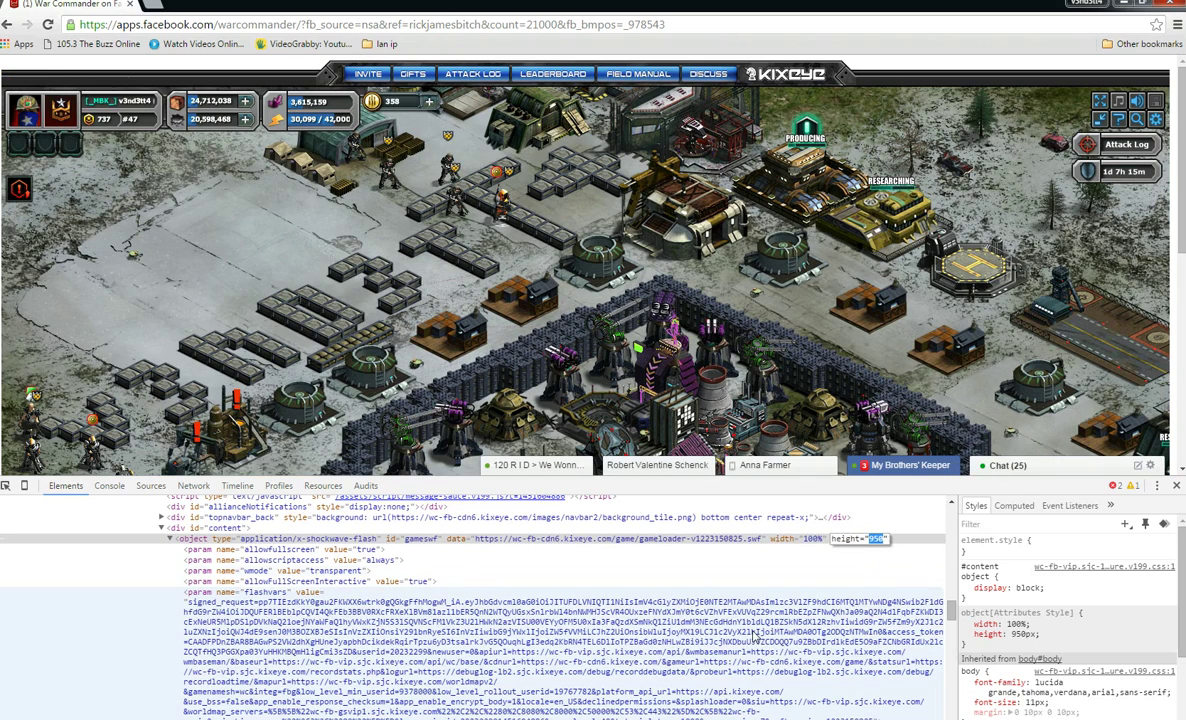
{"action": "type", "text": "900"}
{"action": "key", "text": "Return"}
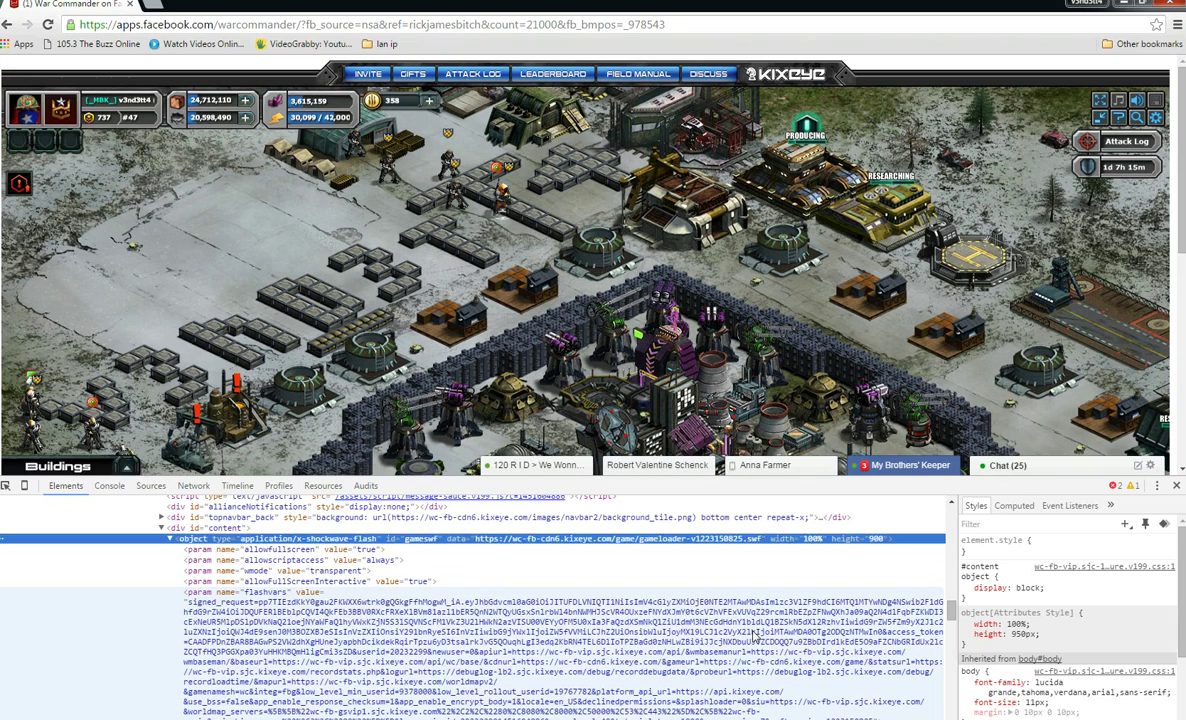
{"action": "left_click_drag", "start_coordinate": [853, 479], "coordinate": [837, 700]}
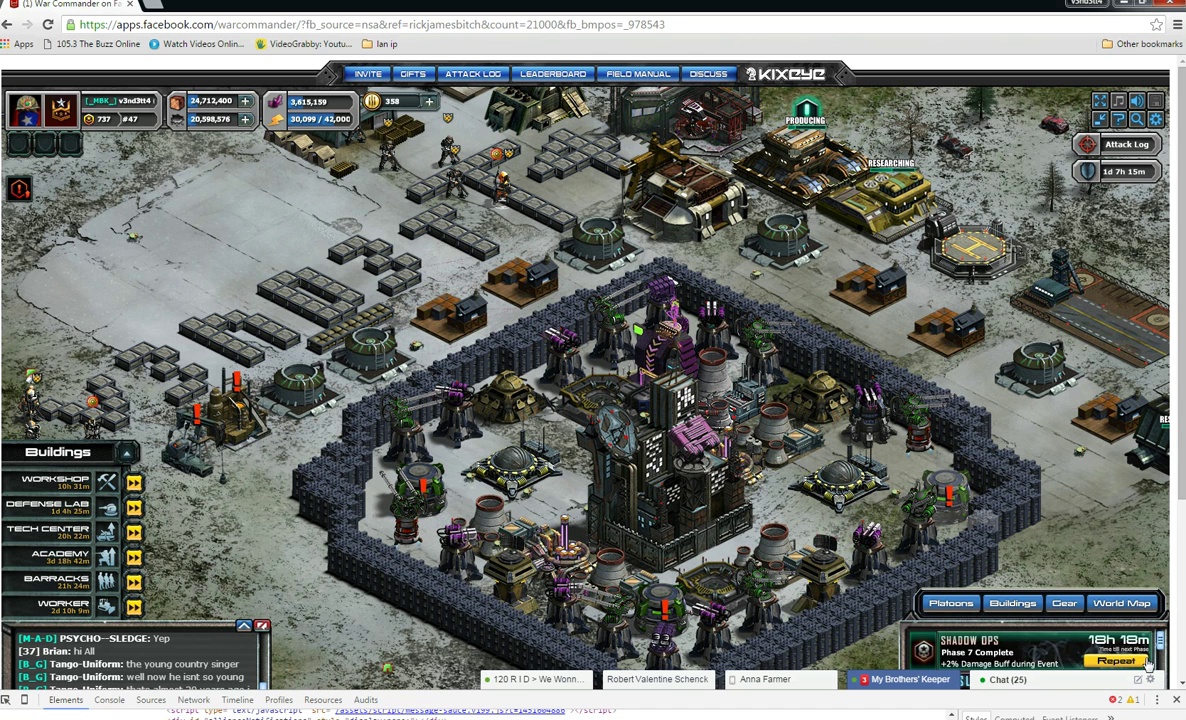
Close DevTools, click the game, enter full screen with F11, then exit full screen.
{"action": "left_click", "coordinate": [1176, 702]}
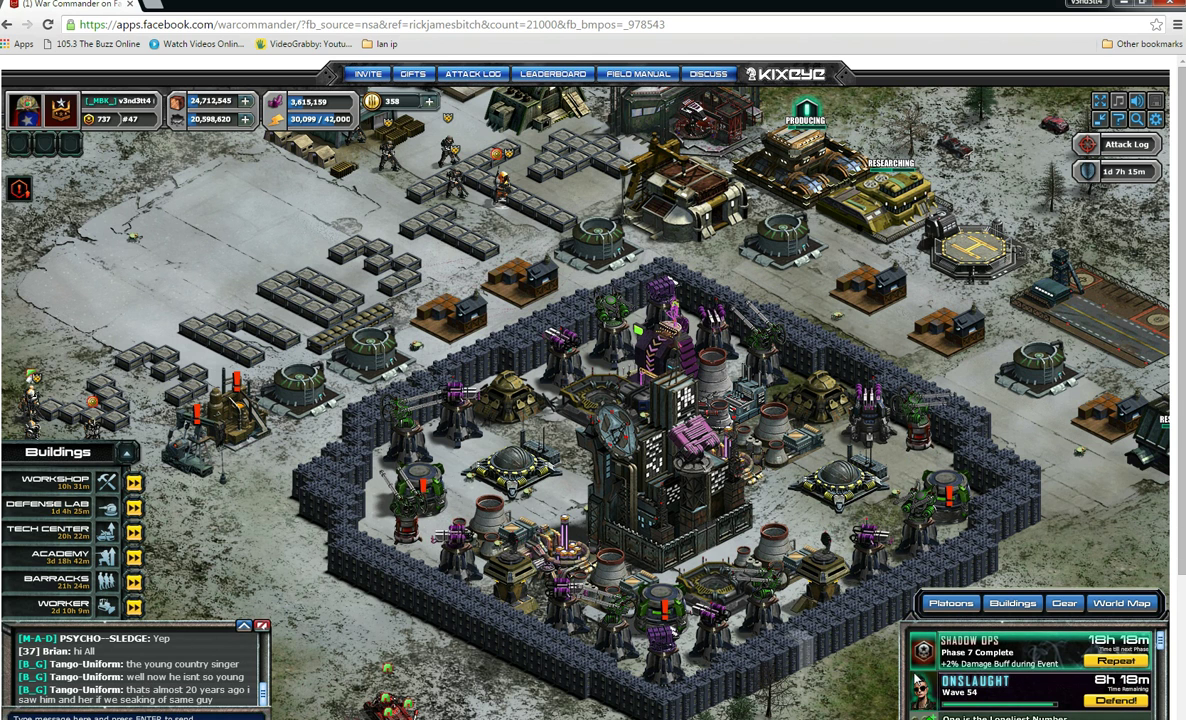
{"action": "left_click", "coordinate": [661, 293]}
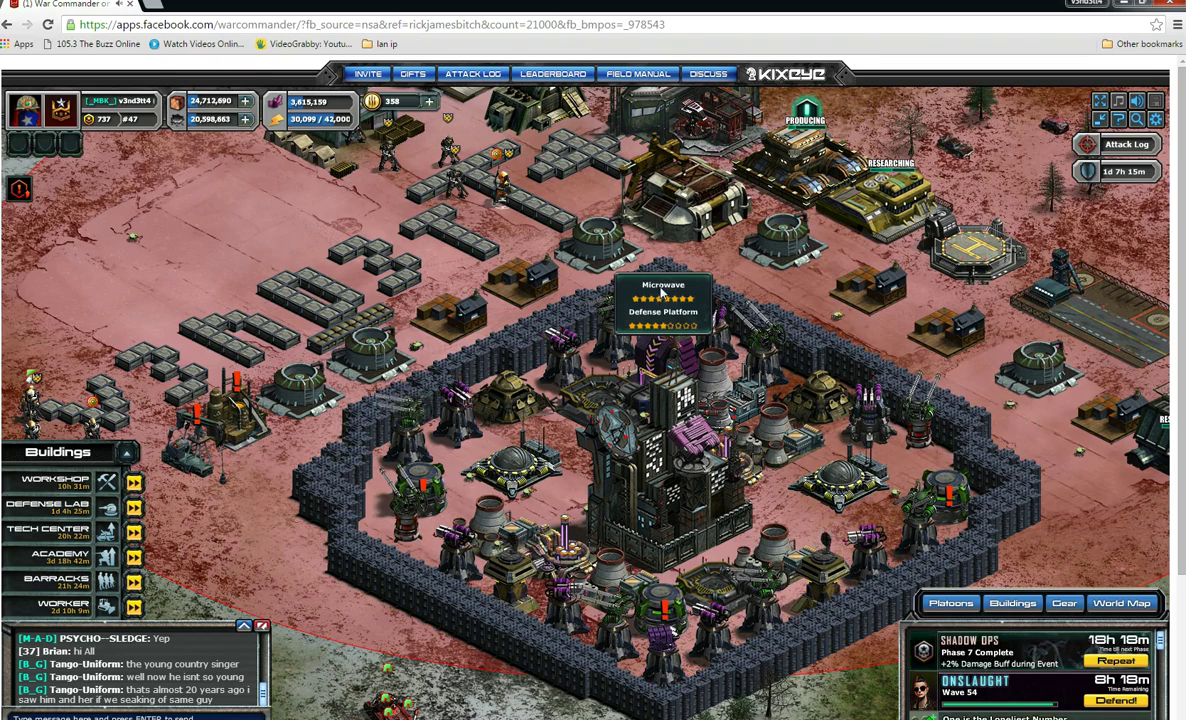
{"action": "key", "text": "F11"}
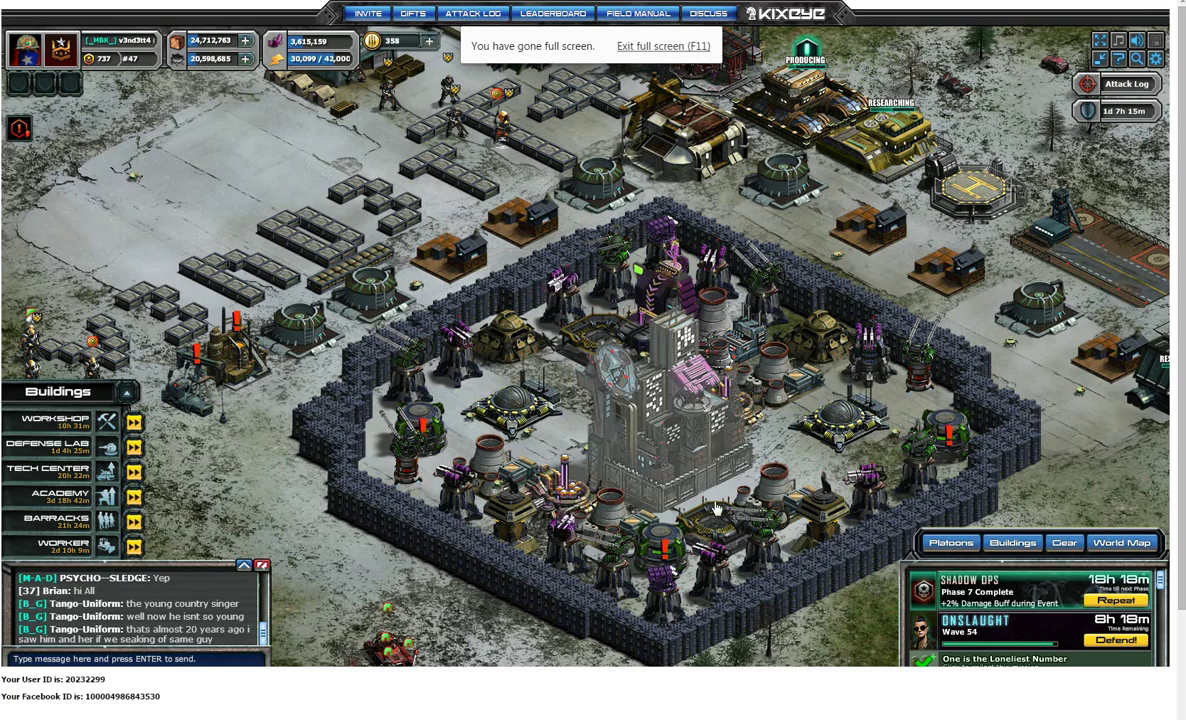
{"action": "left_click", "coordinate": [660, 47]}
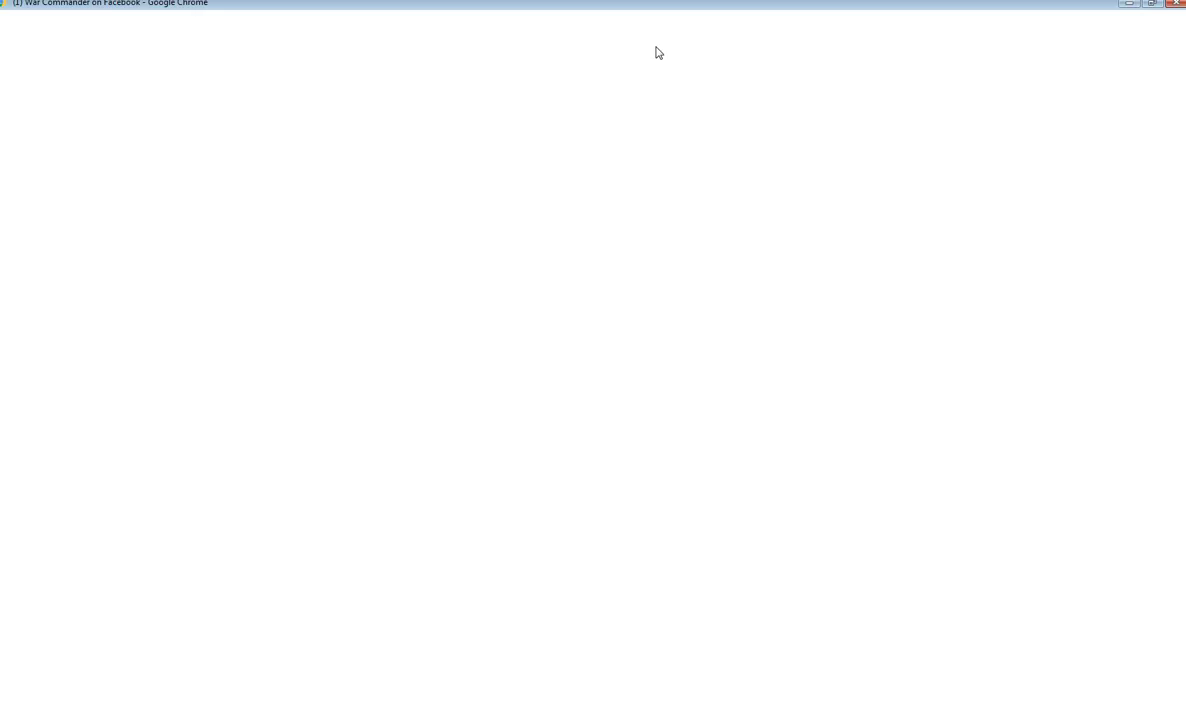
Reopen DevTools on the game page, enlarged to the lower third of the window.
{"action": "right_click", "coordinate": [377, 508]}
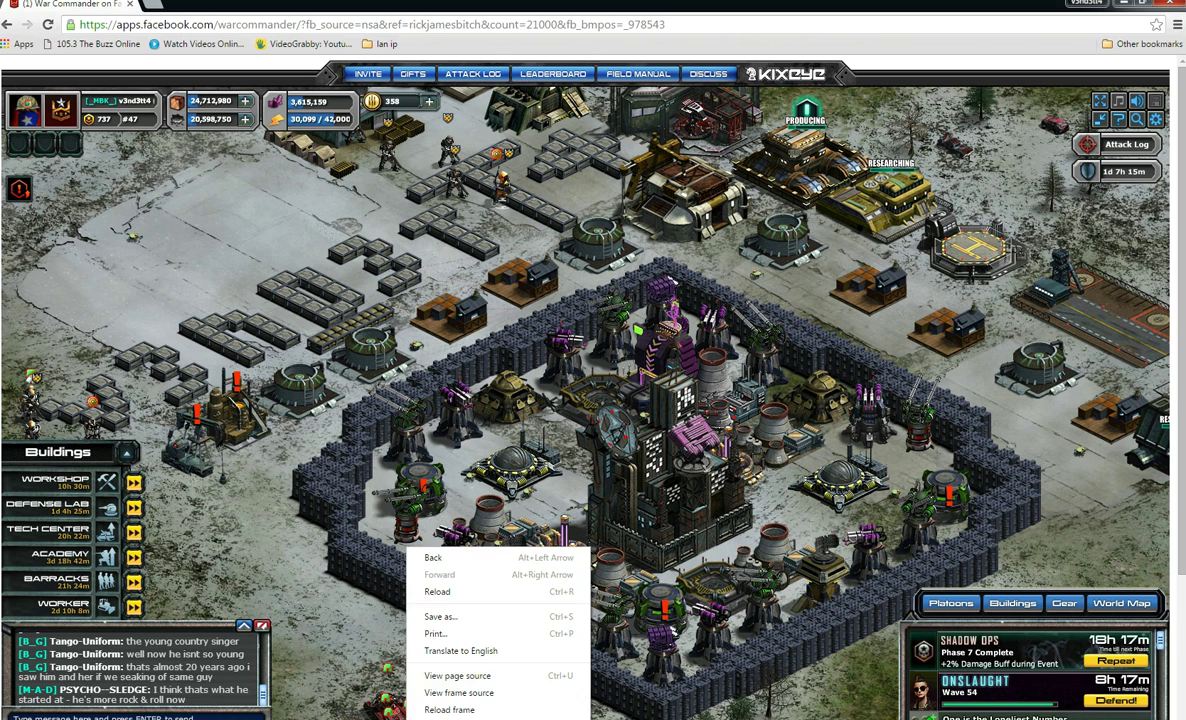
{"action": "key", "text": "Escape"}
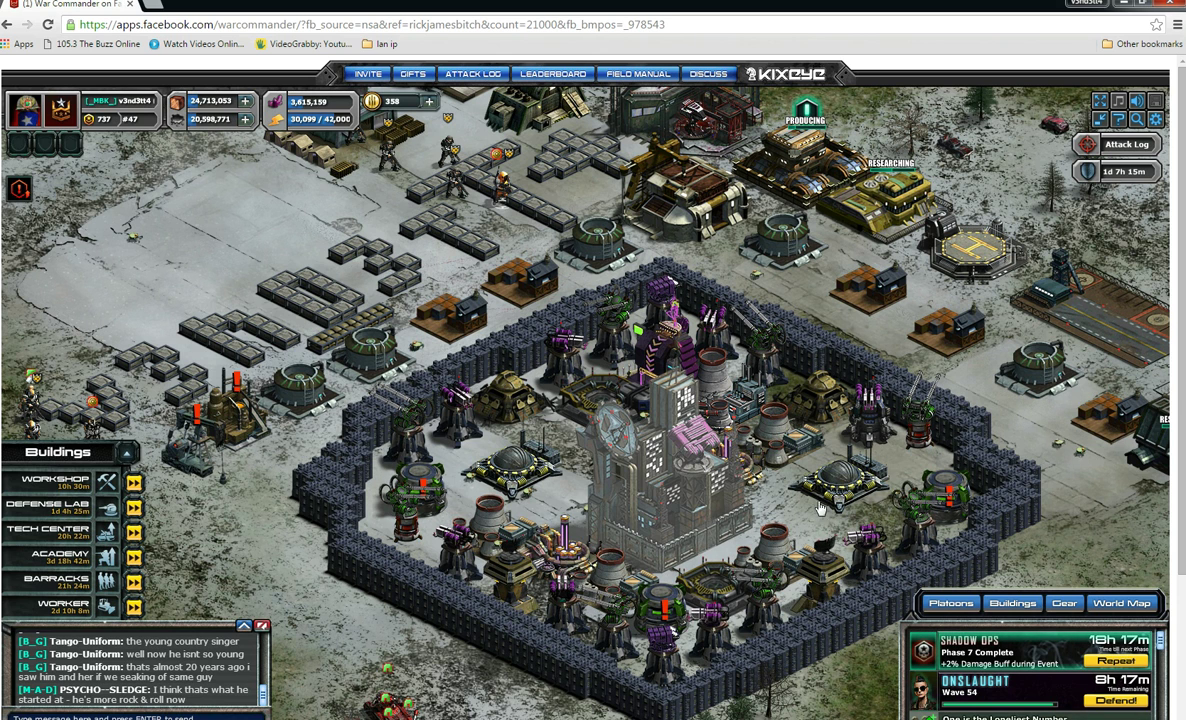
{"action": "key", "text": "ctrl+shift+i"}
{"action": "left_click_drag", "start_coordinate": [403, 697], "coordinate": [403, 500]}
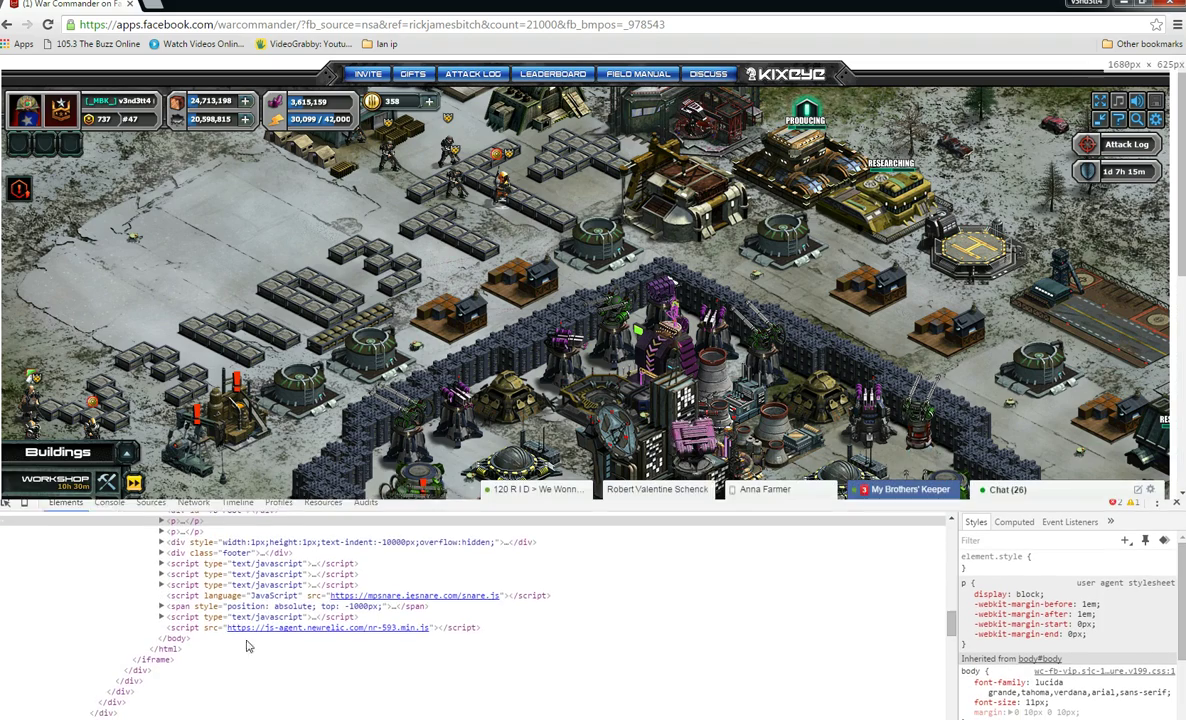
Scroll the Elements tree to the markup around topnavbar_back and div id="content".
{"action": "scroll", "coordinate": [420, 640], "scroll_direction": "up", "scroll_amount": 10}
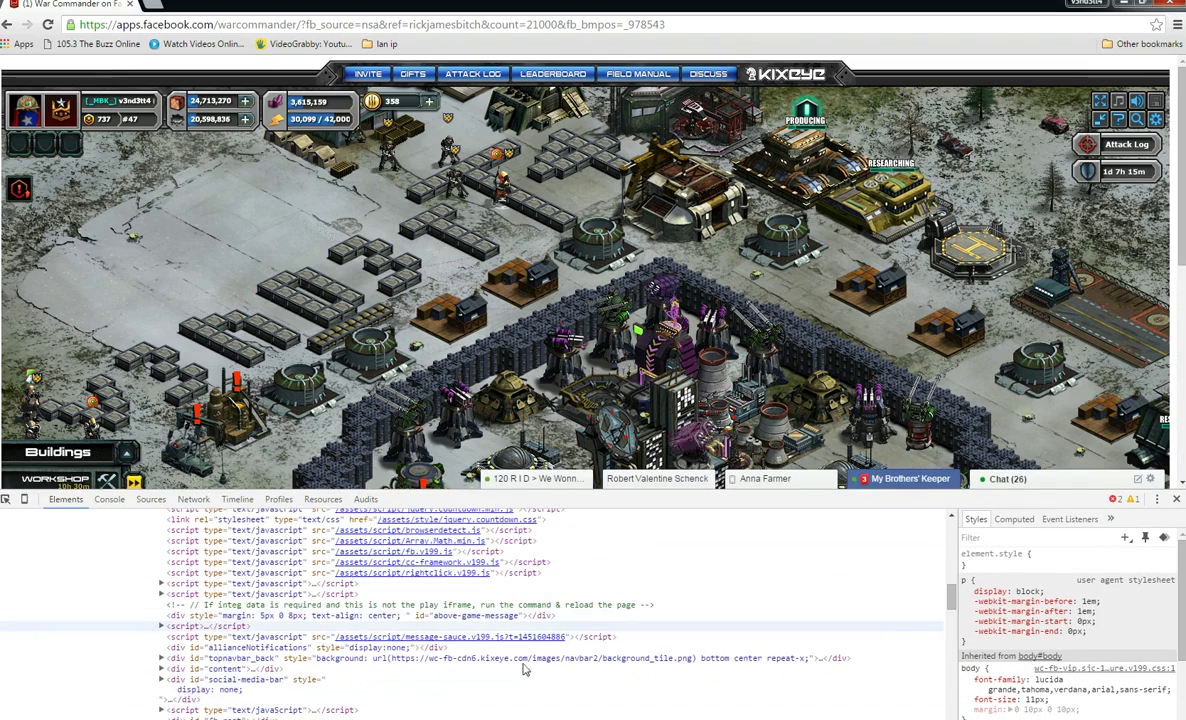
{"action": "scroll", "coordinate": [522, 650], "scroll_direction": "up", "scroll_amount": 10}
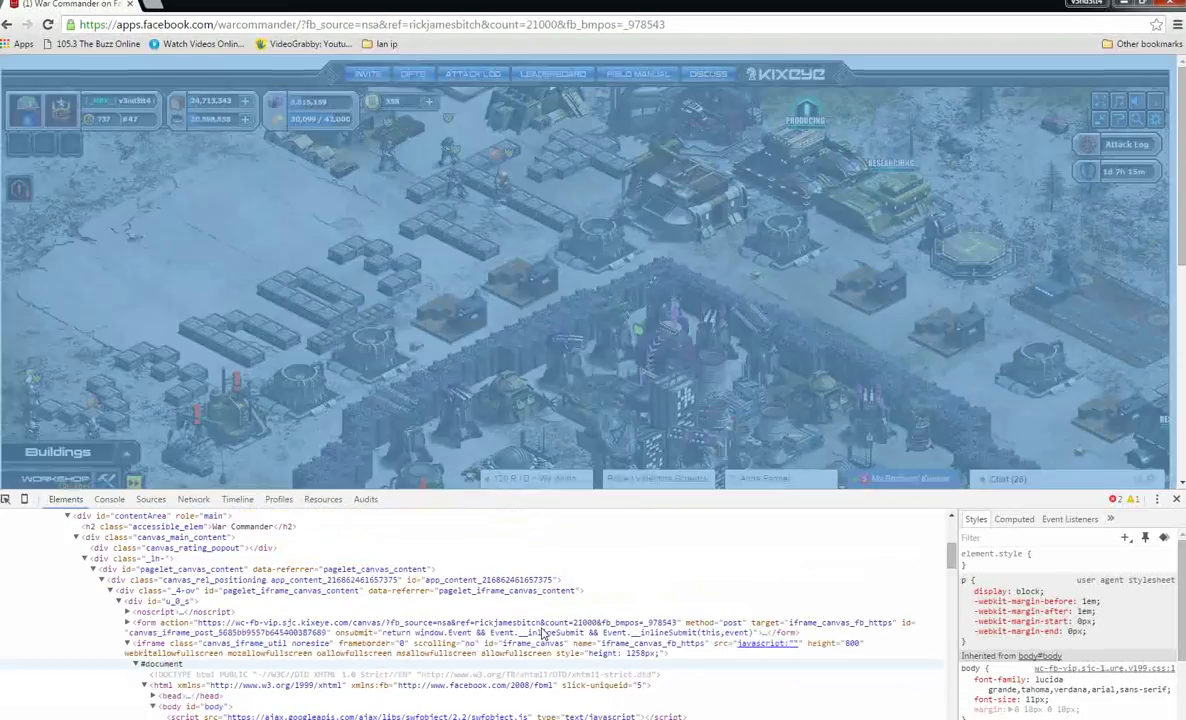
{"action": "scroll", "coordinate": [610, 640], "scroll_direction": "down", "scroll_amount": 2}
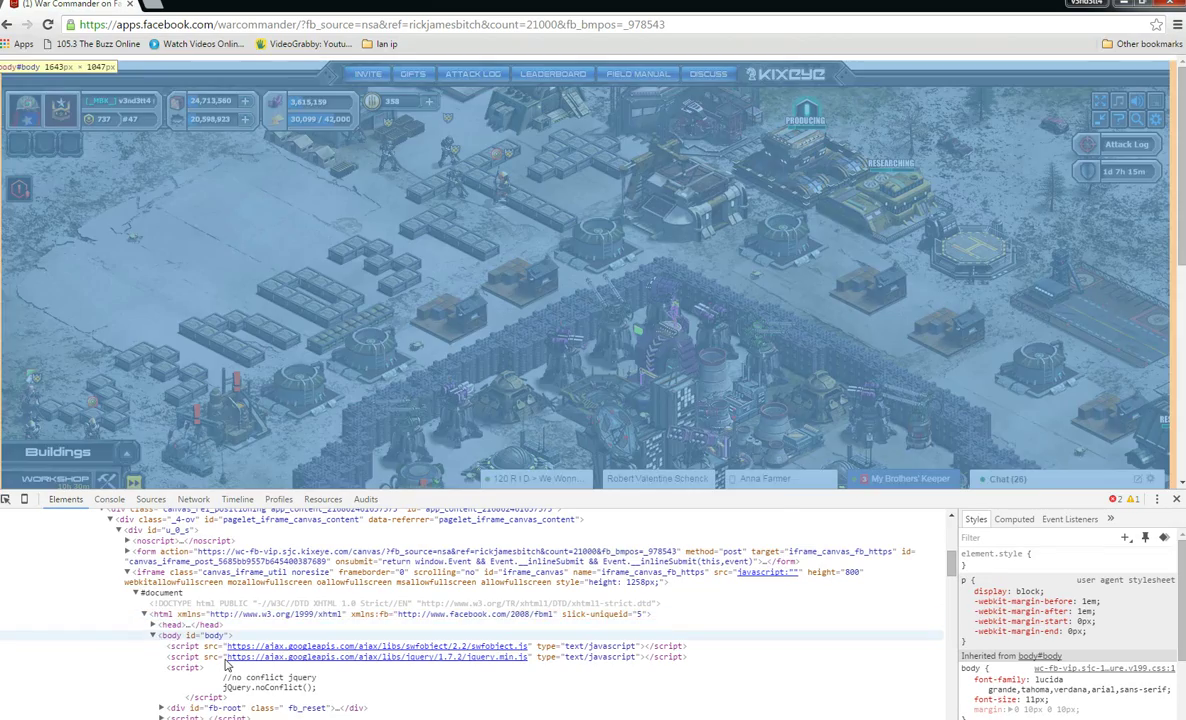
{"action": "scroll", "coordinate": [228, 665], "scroll_direction": "down", "scroll_amount": 2}
{"action": "scroll", "coordinate": [228, 665], "scroll_direction": "down", "scroll_amount": 2}
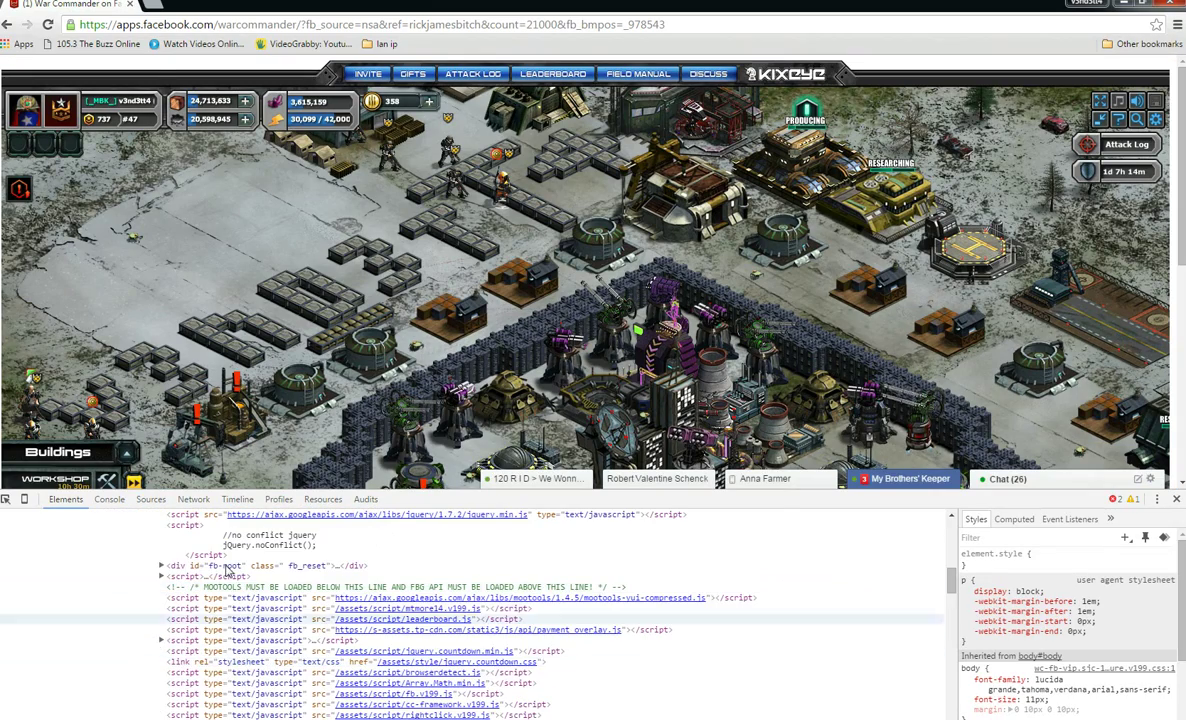
{"action": "scroll", "coordinate": [234, 634], "scroll_direction": "down", "scroll_amount": 4}
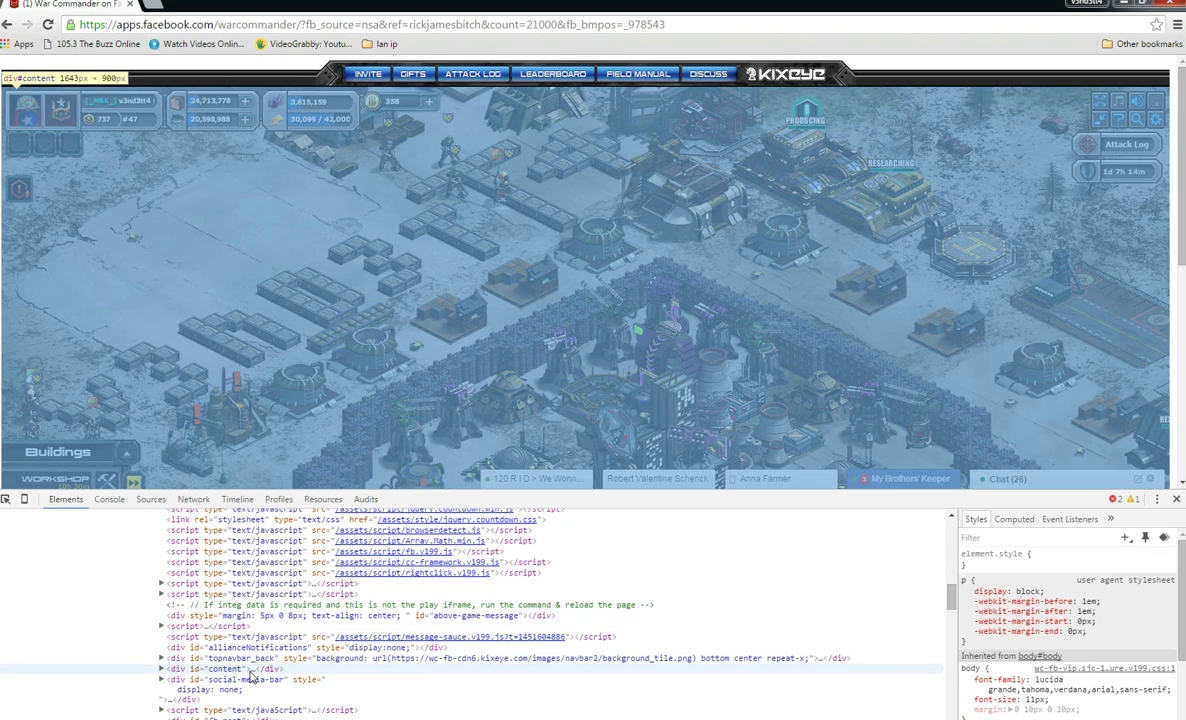
Expand div#content in the Elements tree to reveal the game's Flash object.
{"action": "left_click", "coordinate": [170, 670]}
{"action": "left_click", "coordinate": [161, 669]}
{"action": "scroll", "coordinate": [290, 645], "scroll_direction": "down", "scroll_amount": 2}
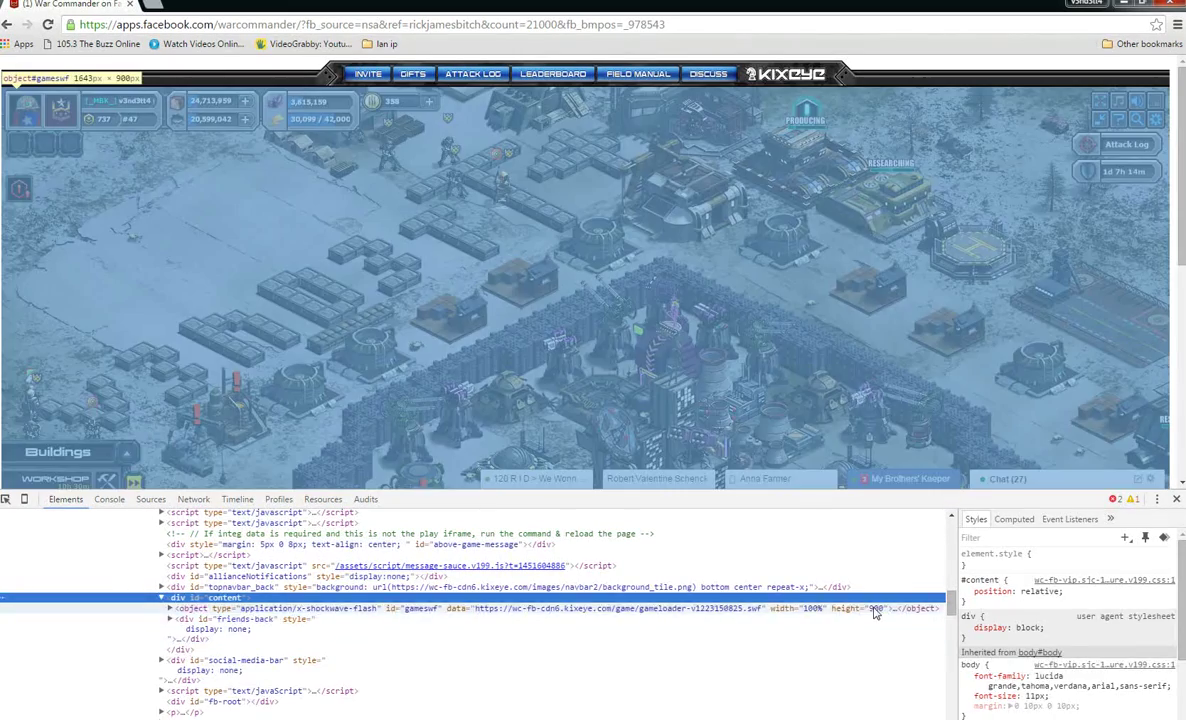
Set object#gameswf height to 950, close DevTools, and open the base wall's Barricade options.
{"action": "left_click", "coordinate": [875, 609]}
{"action": "double_click", "coordinate": [875, 609]}
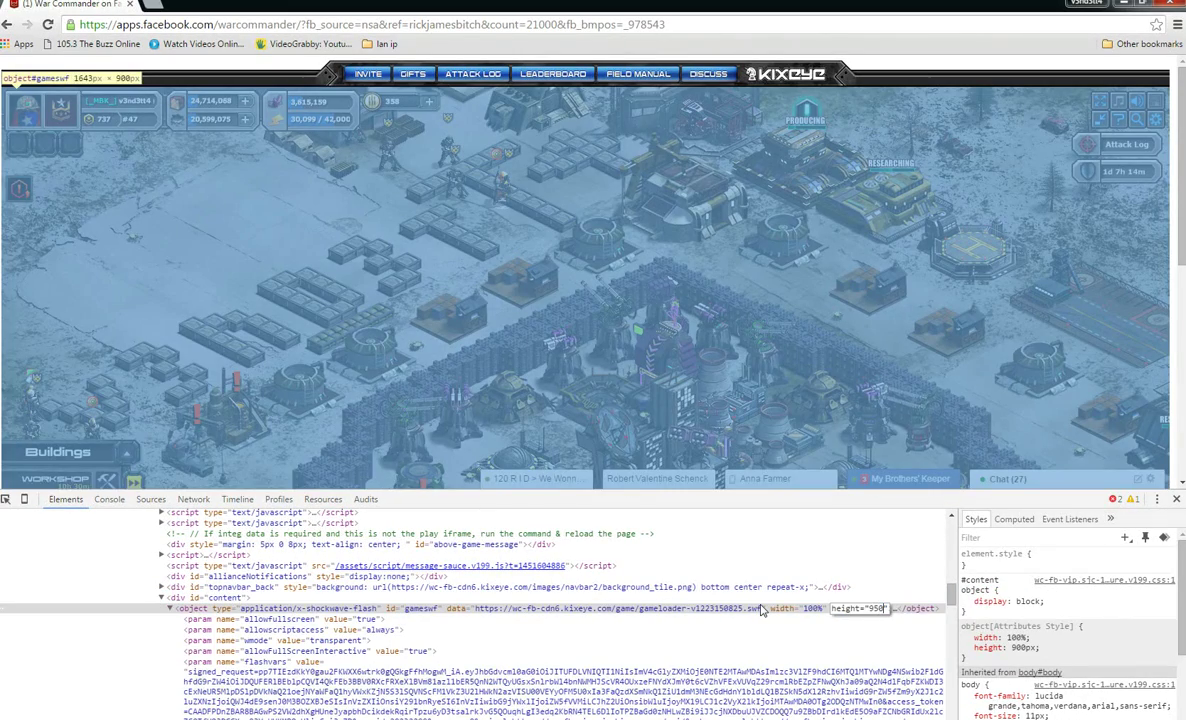
{"action": "type", "text": "950"}
{"action": "key", "text": "Return"}
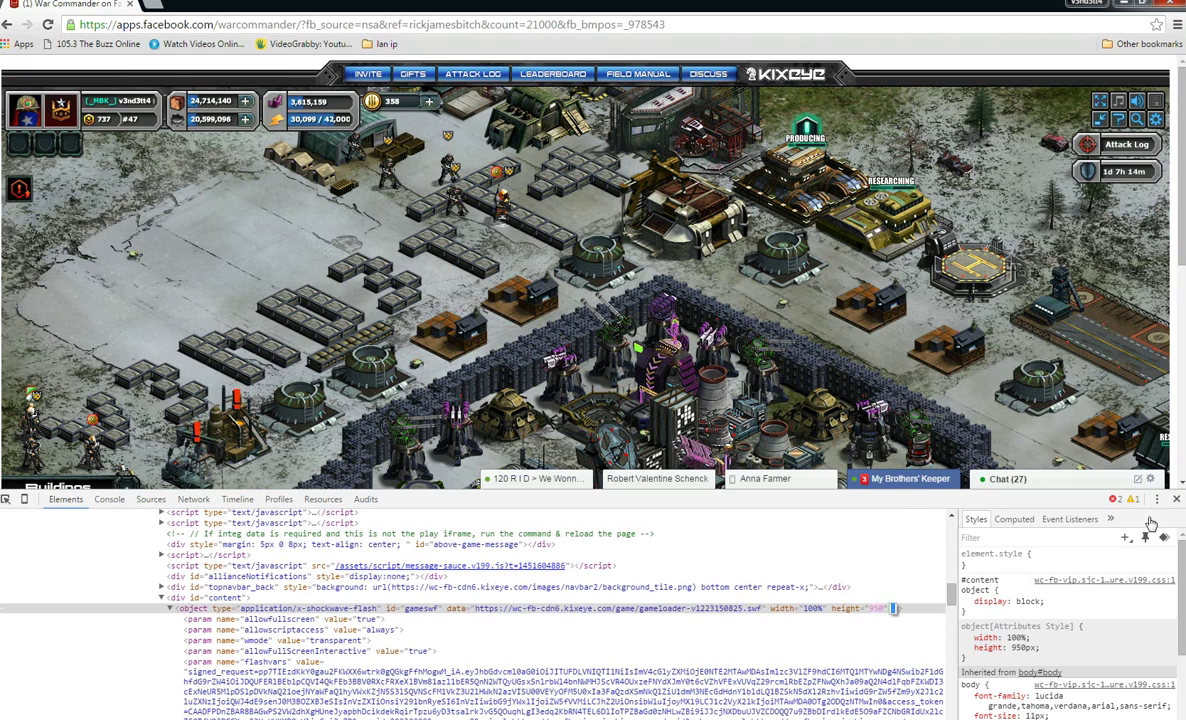
{"action": "left_click", "coordinate": [1177, 499]}
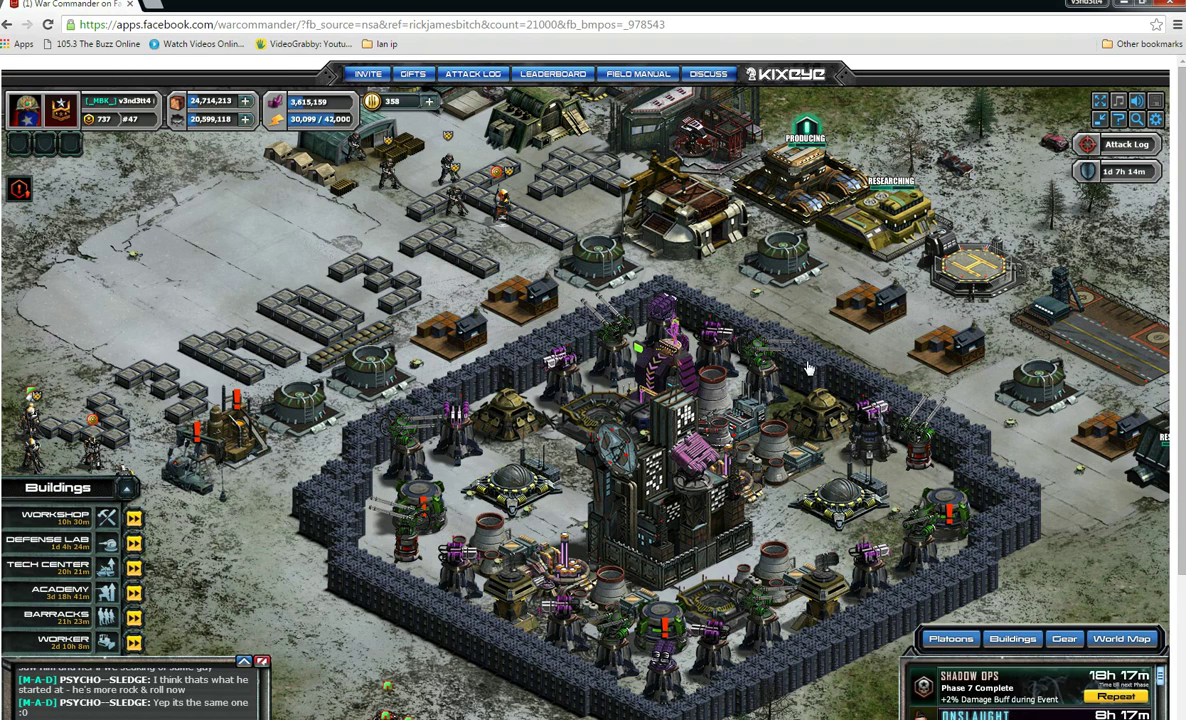
{"action": "left_click", "coordinate": [758, 352]}
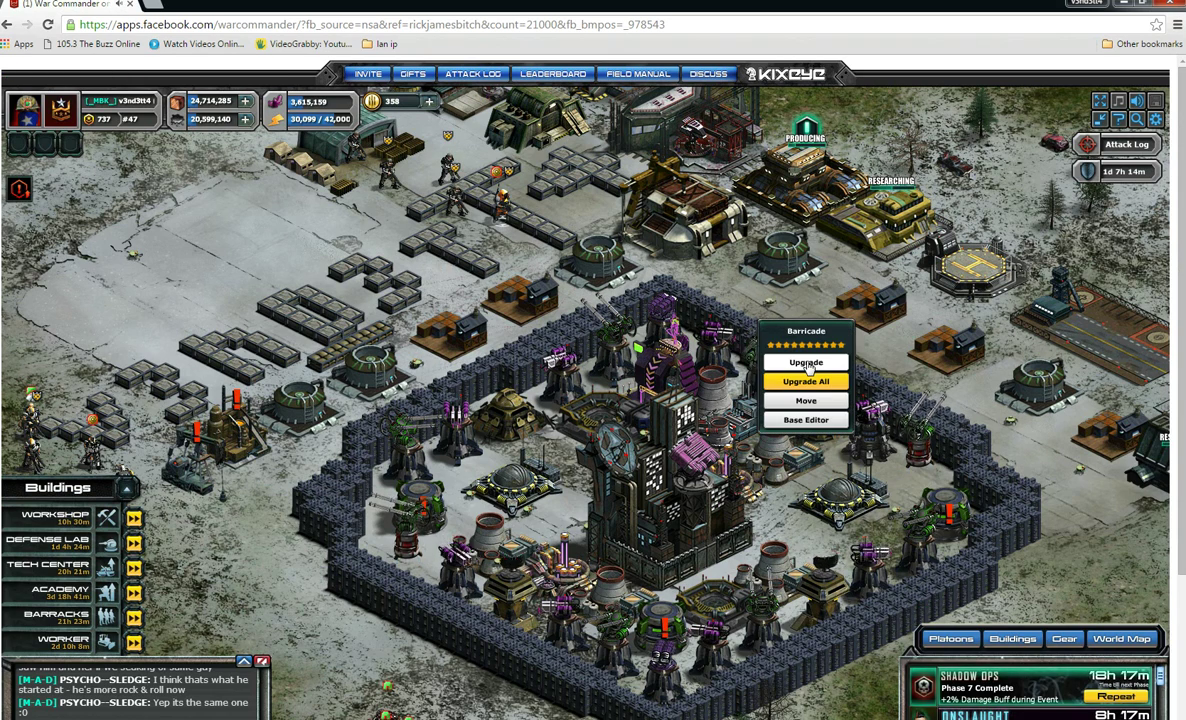
Click an empty spot on the map to close the Barricade popup.
{"action": "left_click", "coordinate": [760, 260]}
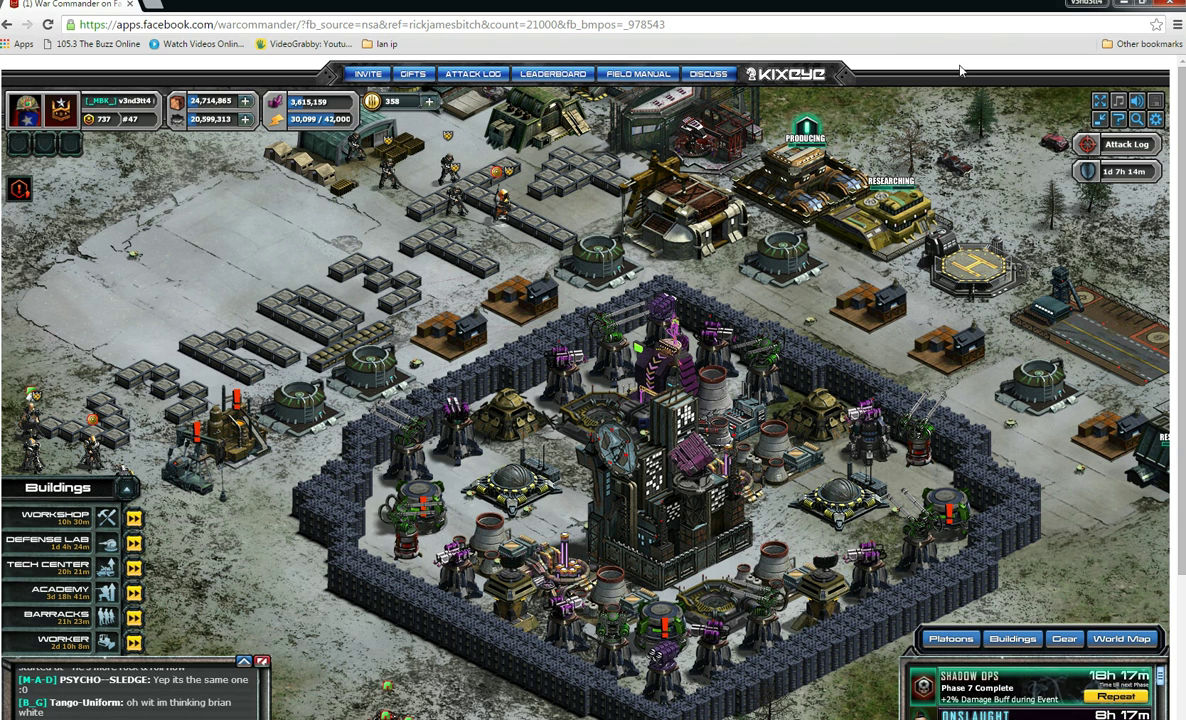
Switch Chrome to full screen with F11, then zoom the base map in and out.
{"action": "key", "text": "F11"}
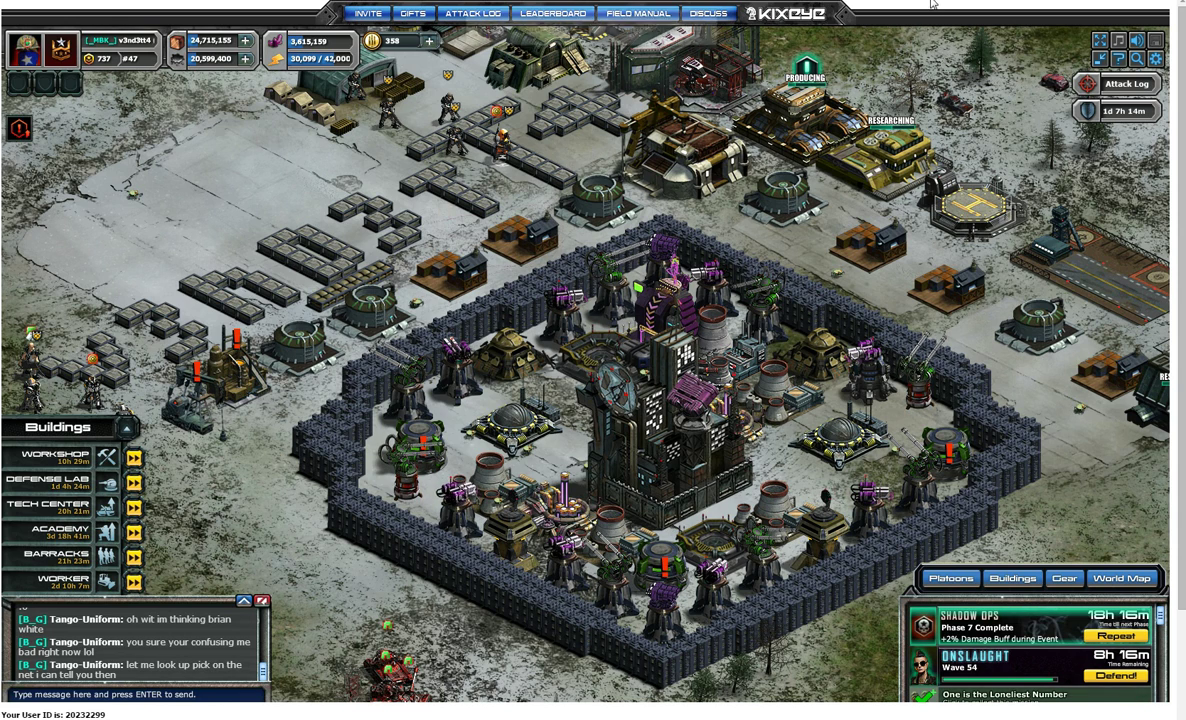
{"action": "left_click", "coordinate": [599, 500]}
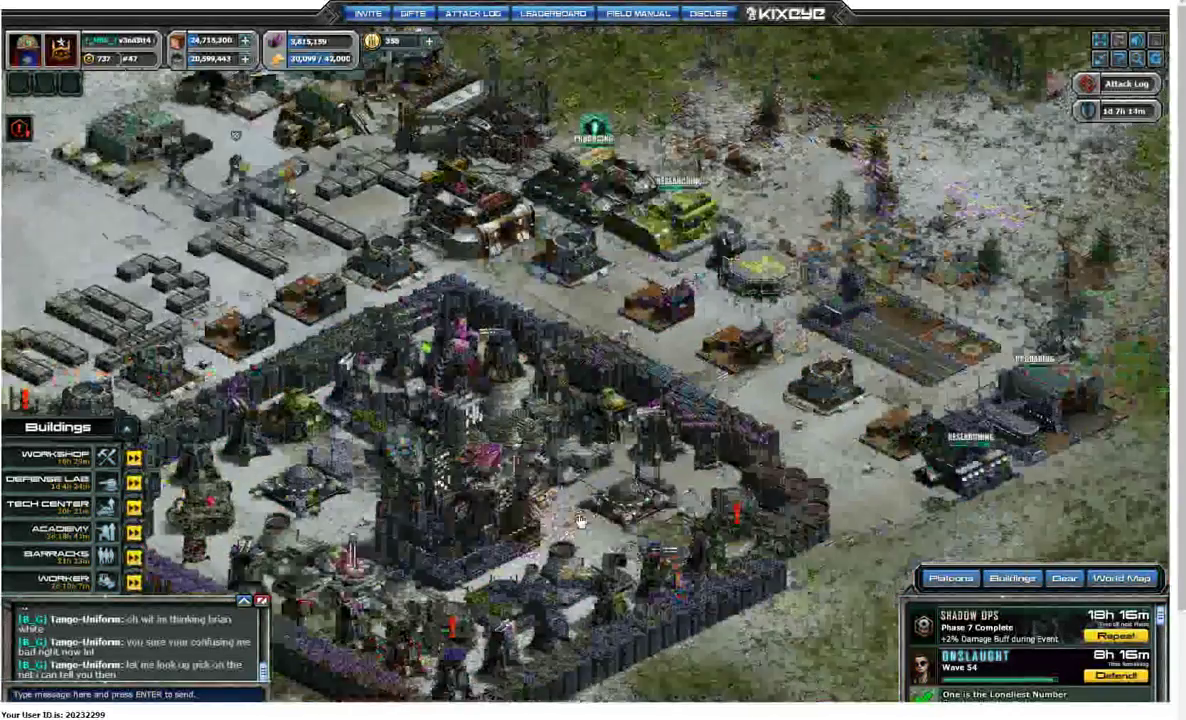
{"action": "scroll", "coordinate": [853, 470], "scroll_direction": "up", "scroll_amount": 3}
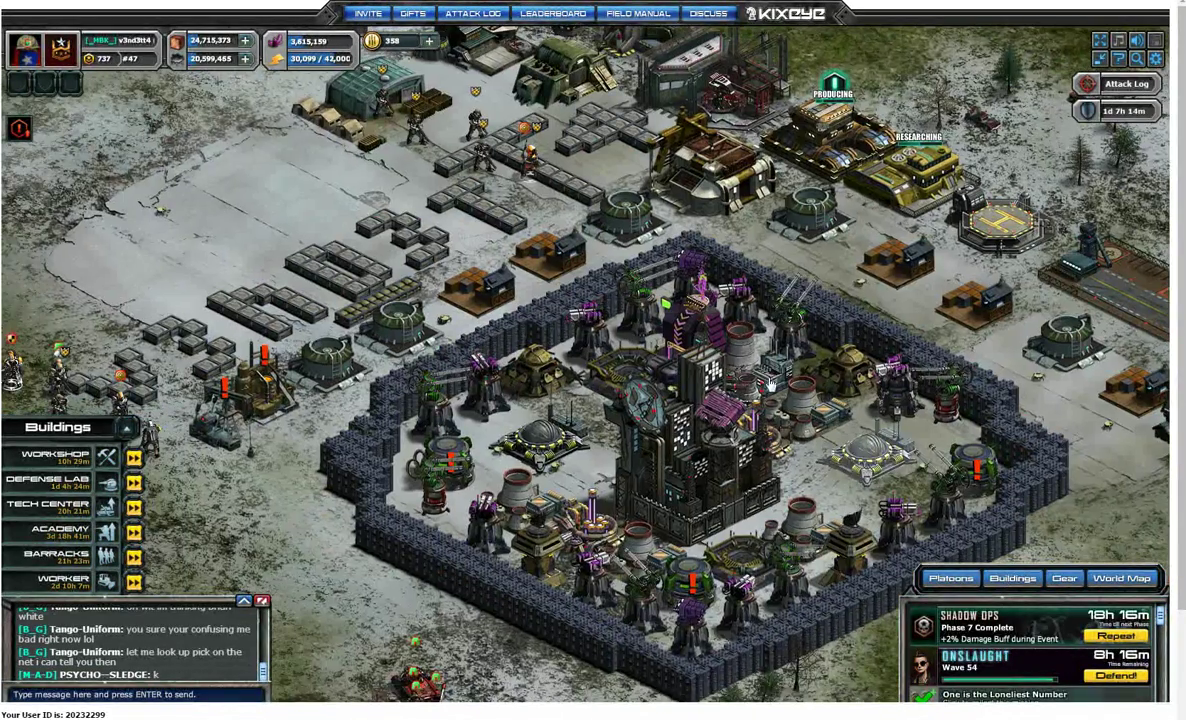
{"action": "scroll", "coordinate": [773, 395], "scroll_direction": "down", "scroll_amount": 2}
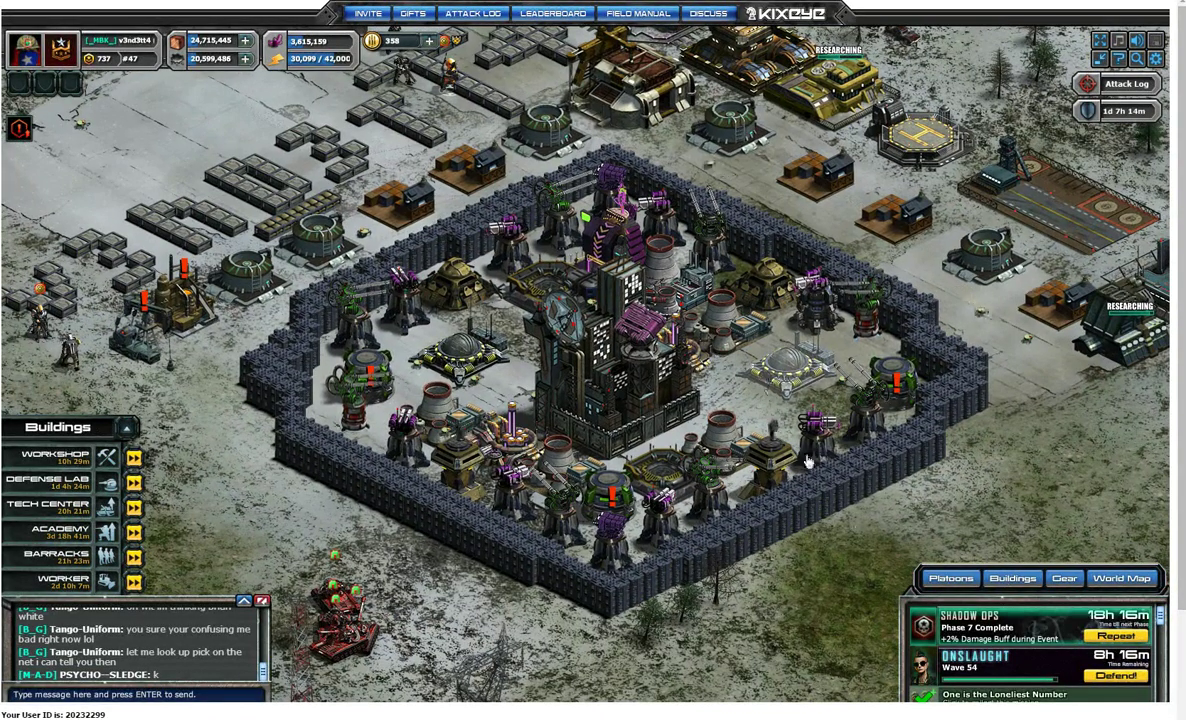